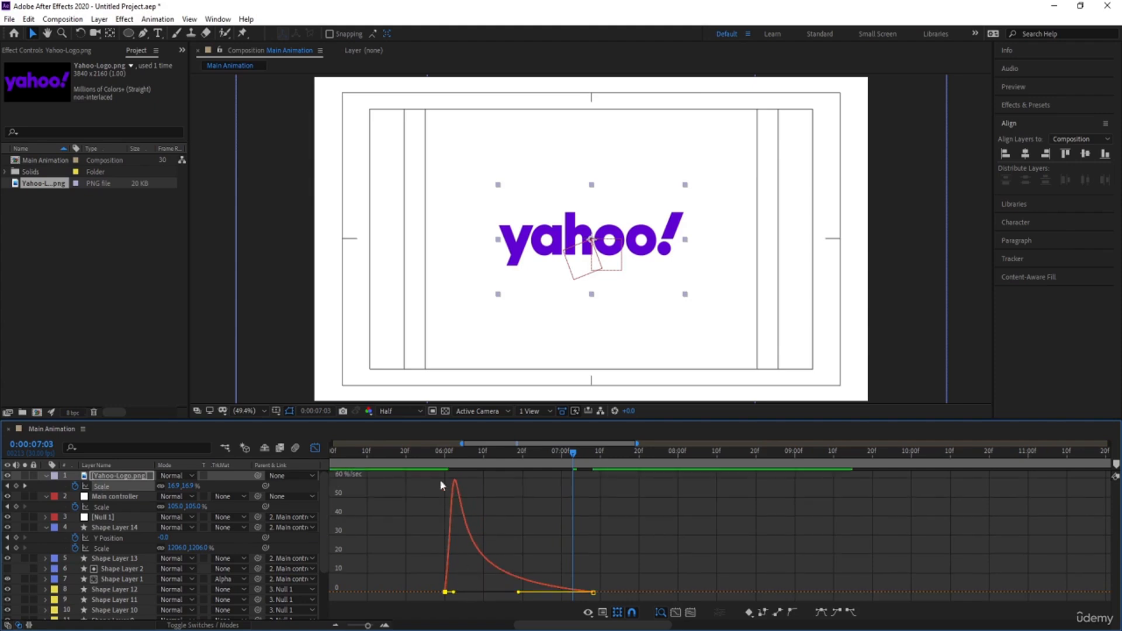
Step: Play back the Yahoo logo's scale animation and switch from the graph editor to the layer bars to check its keyframes
drag(433, 455, 402, 457)
key(space)
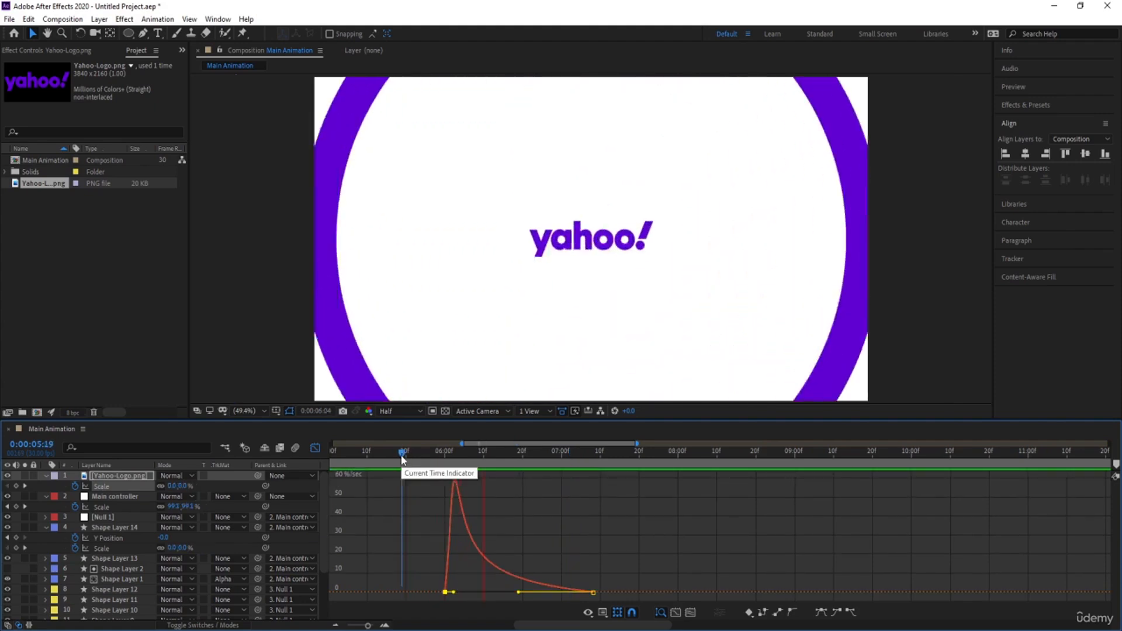
click(315, 447)
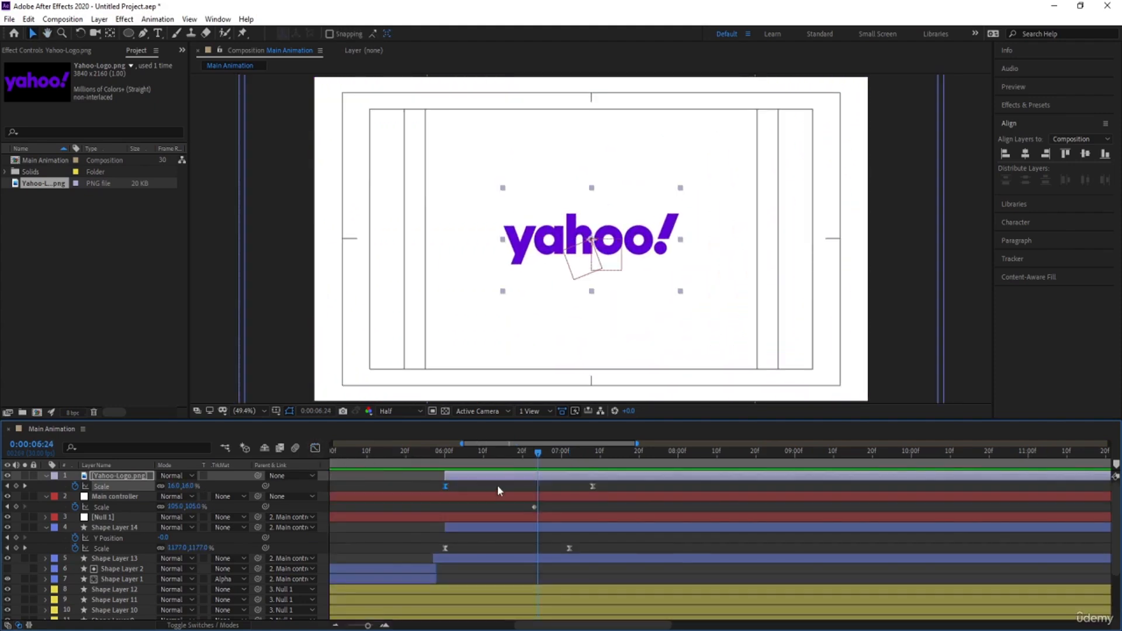
drag(499, 463, 447, 460)
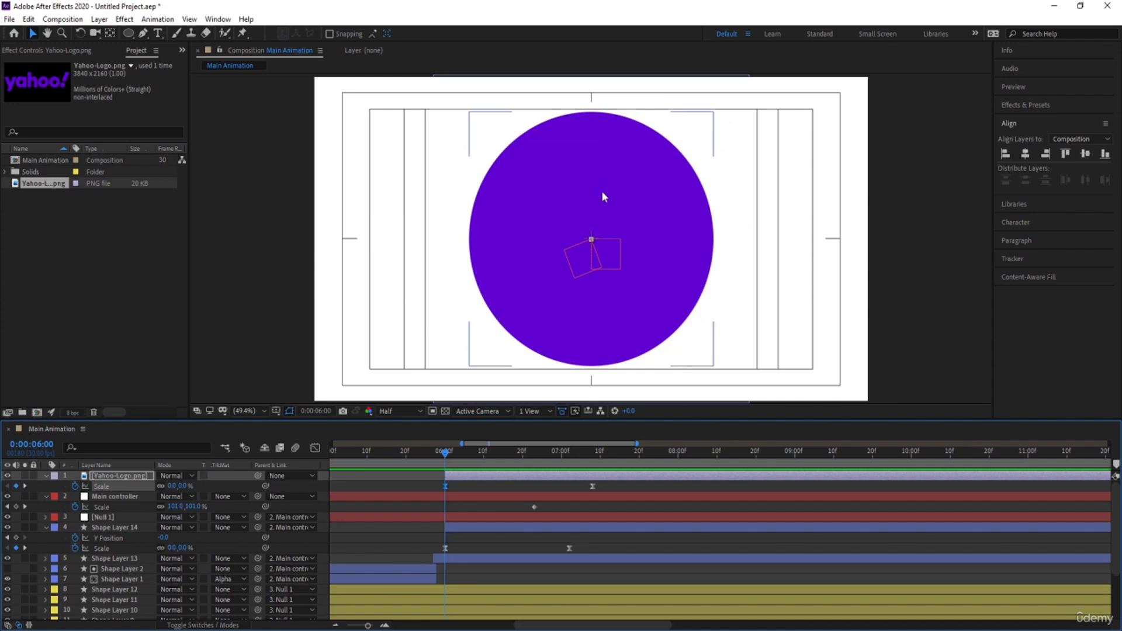
drag(487, 444, 501, 443)
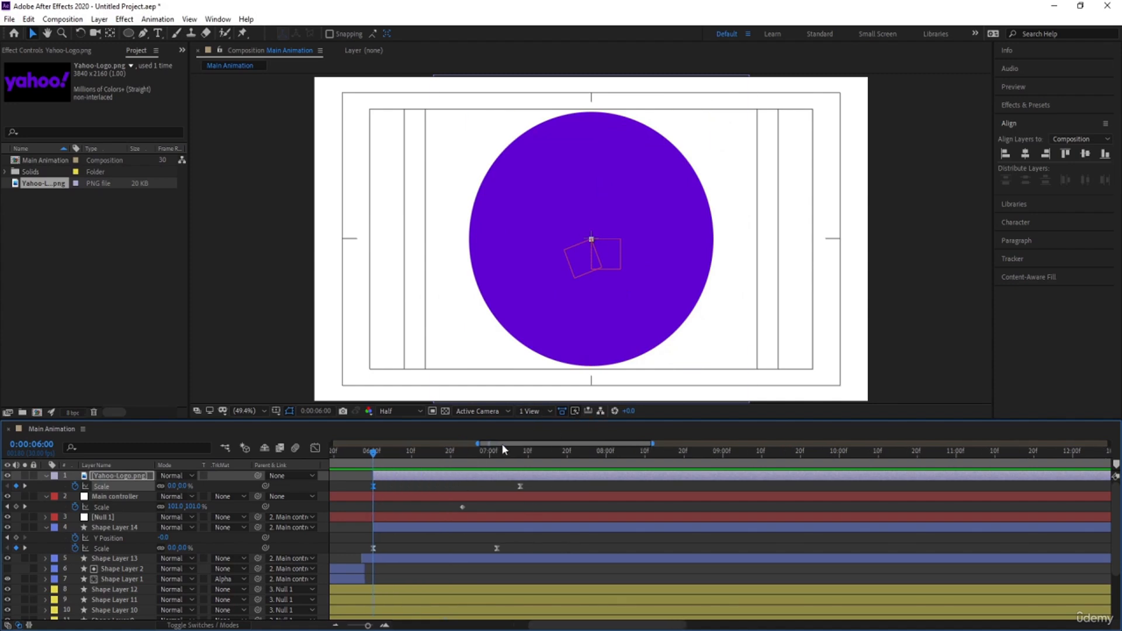
click(473, 453)
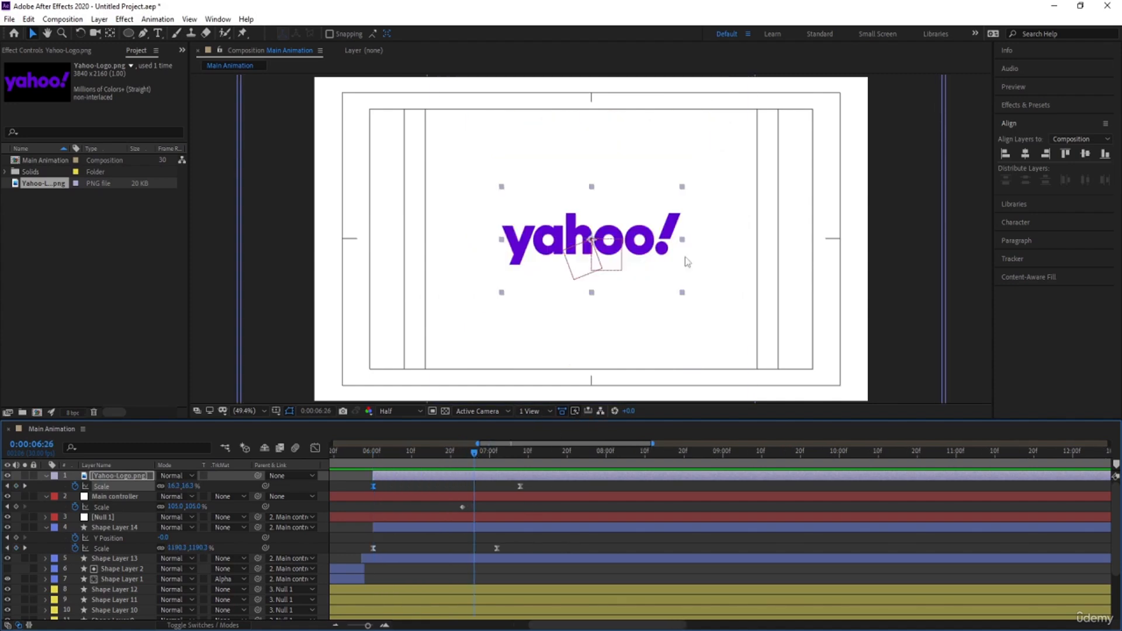
Step: Try a starting scale of 50% for the Yahoo logo's keyframe at 0:00:06:00 and undo it
click(372, 463)
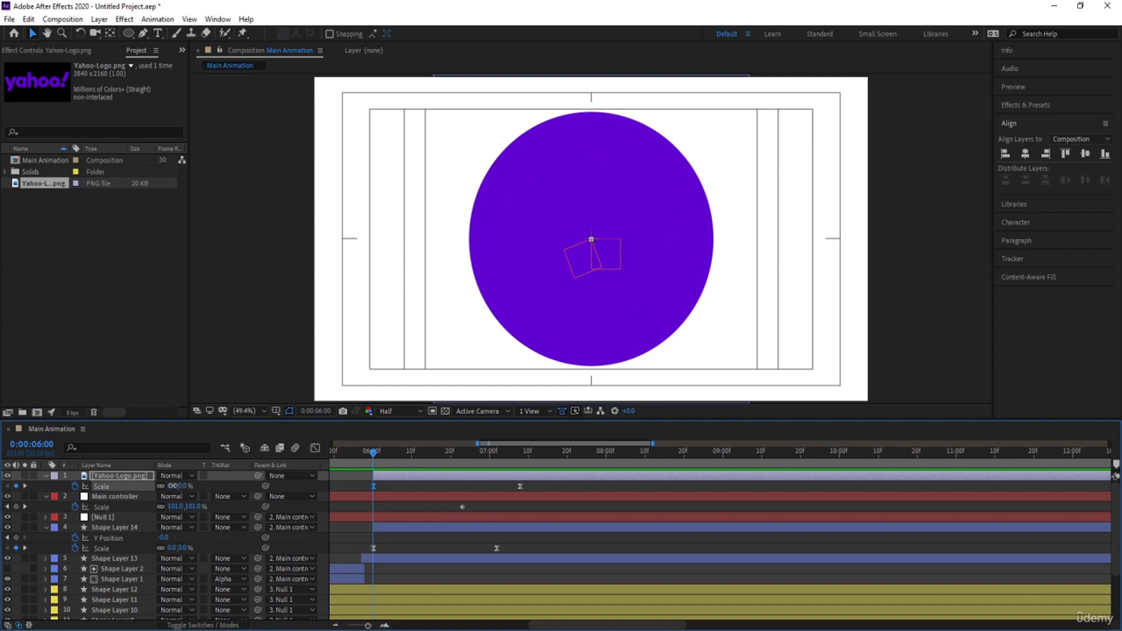
click(175, 486)
text(50)
key(Return)
key(space)
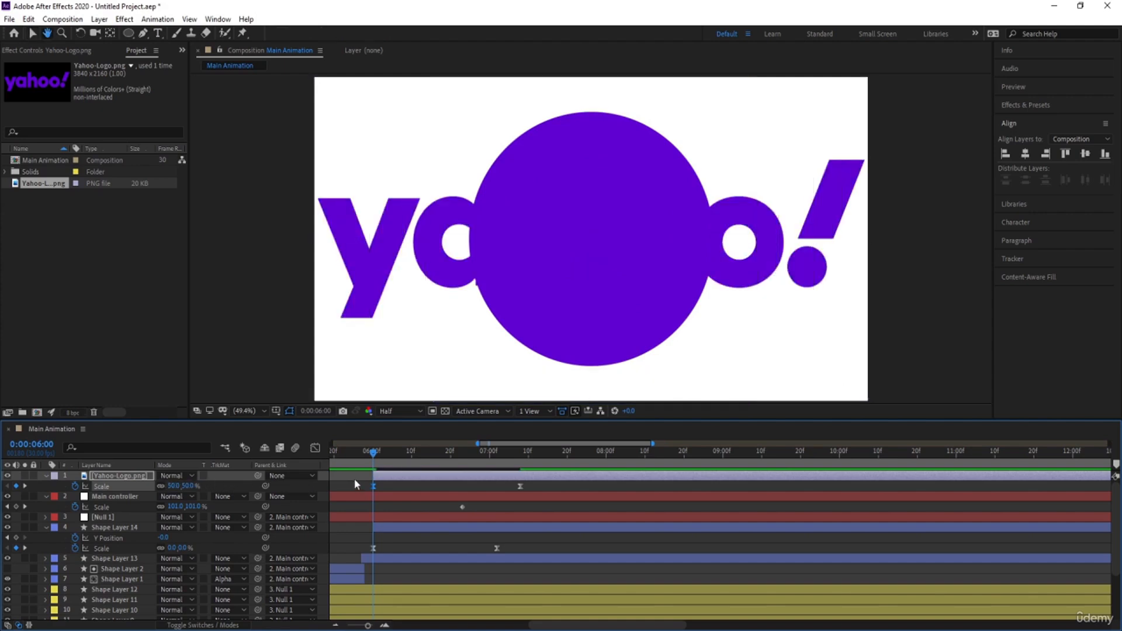
drag(372, 466, 416, 469)
key(j)
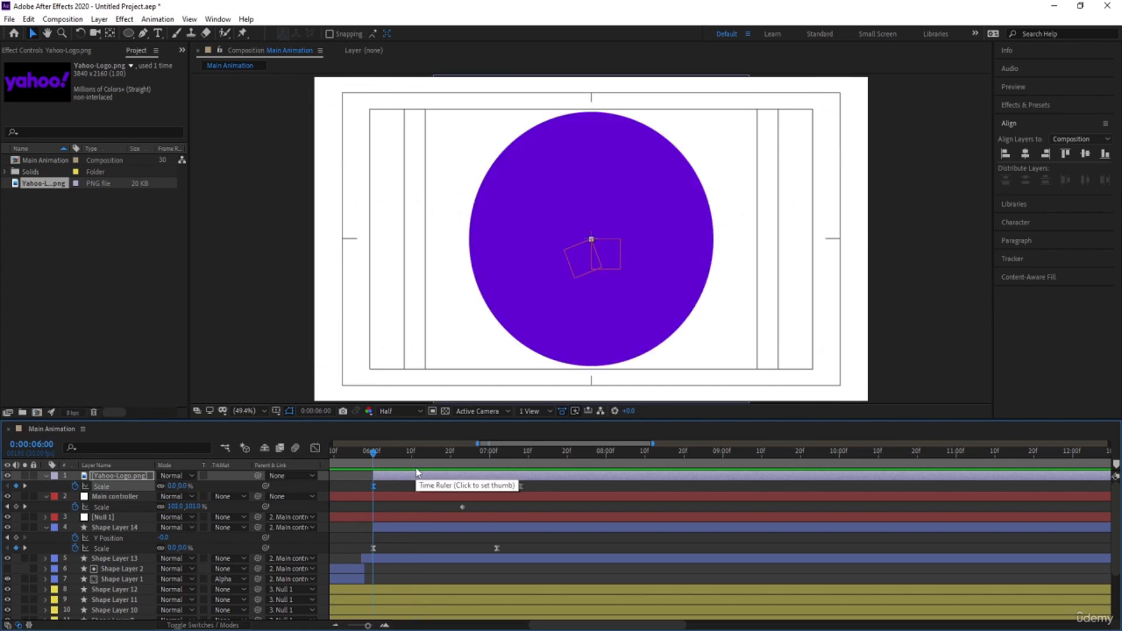
Step: Set the Yahoo logo's starting Scale keyframe at 0:00:06:00 to 10%
key(k)
key(k)
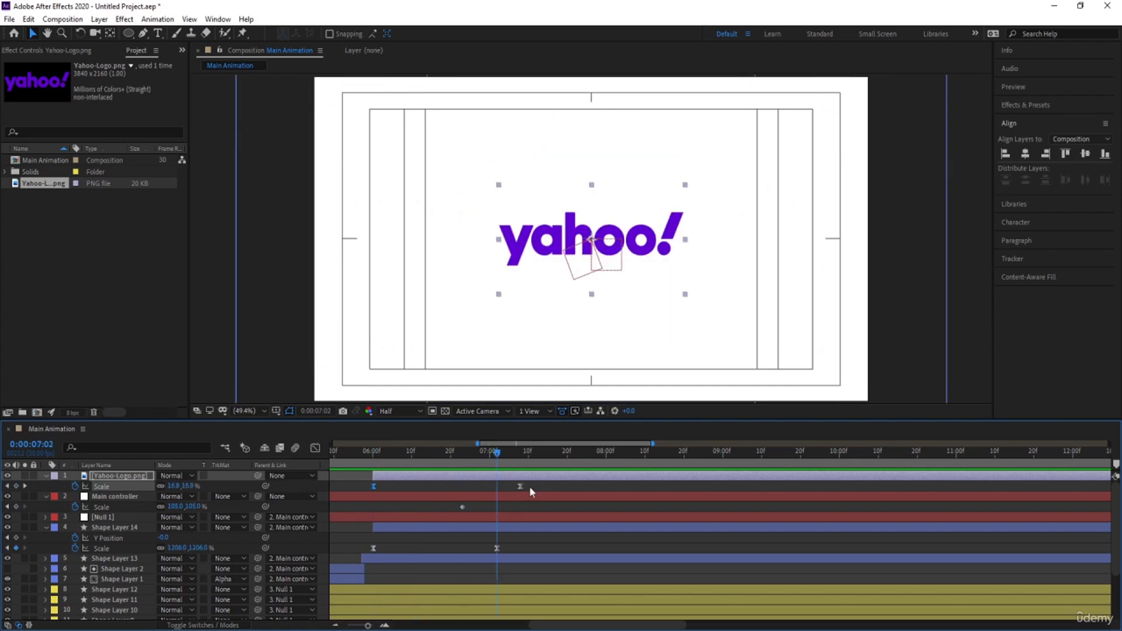
key(j)
key(j)
key(j)
key(j)
key(k)
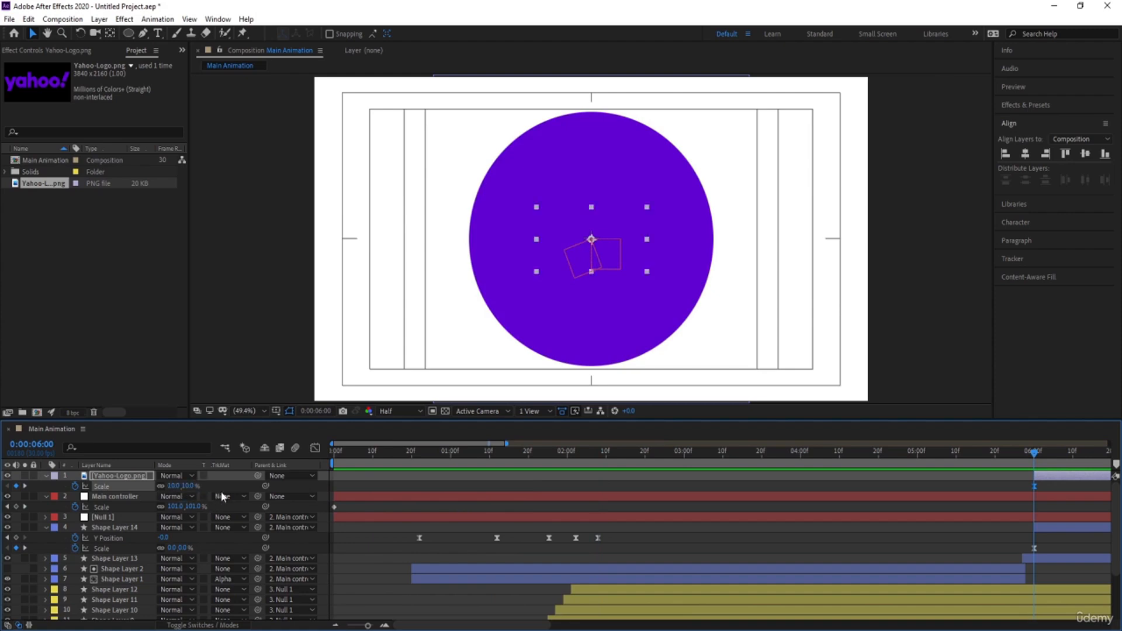
Step: Play back the logo reveal with its new starting scale, and preview the composition from its beginning
key(space)
key(space)
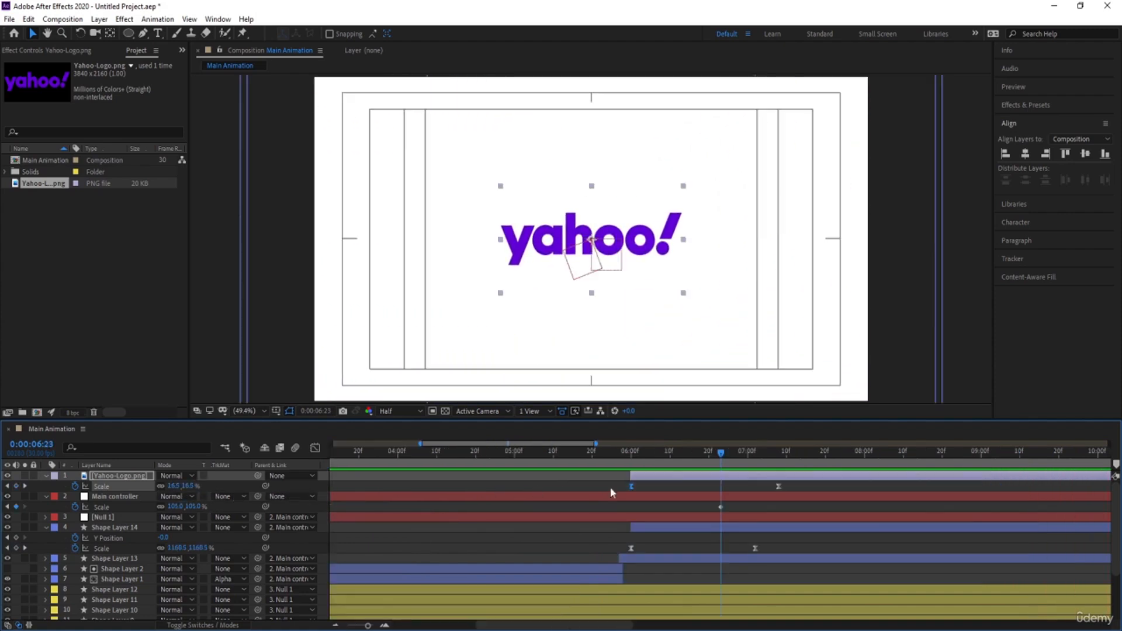
drag(720, 453, 503, 463)
key(space)
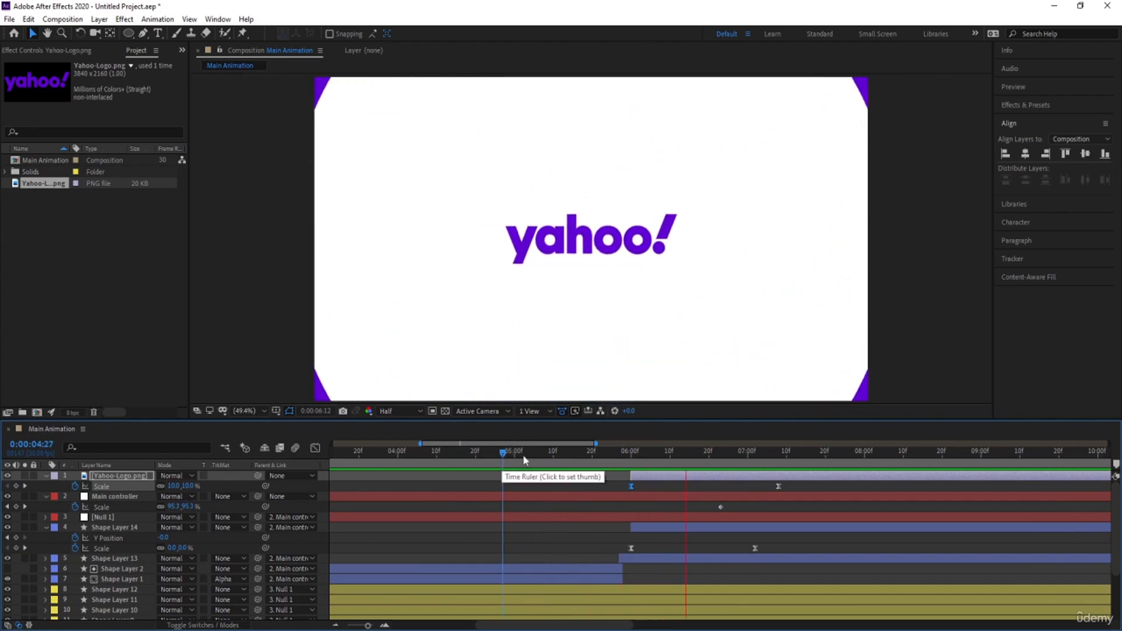
key(minus)
key(minus)
key(minus)
key(Home)
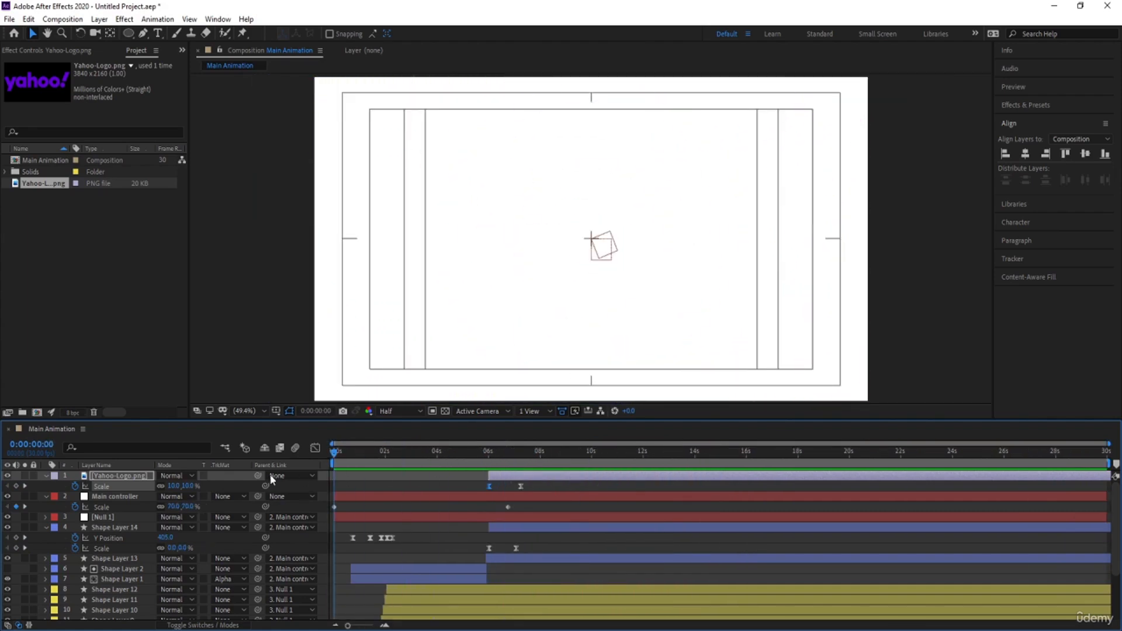
key(space)
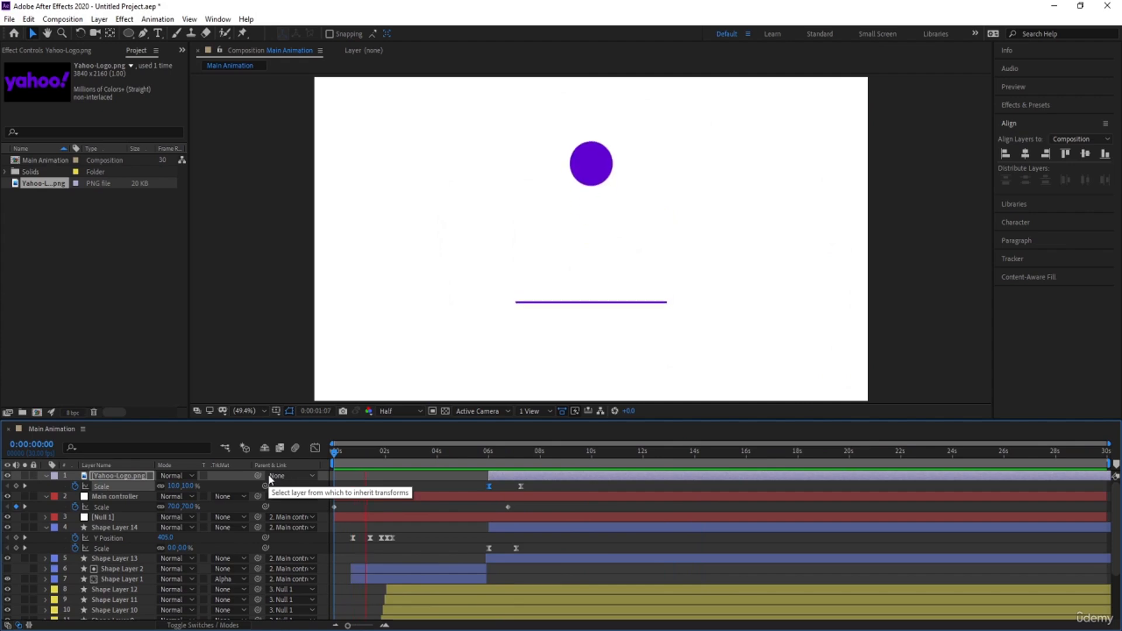
key(space)
Step: Collapse the layer properties, add a light grey EBEBEB solid, and place it beneath all other layers as the background
click(353, 481)
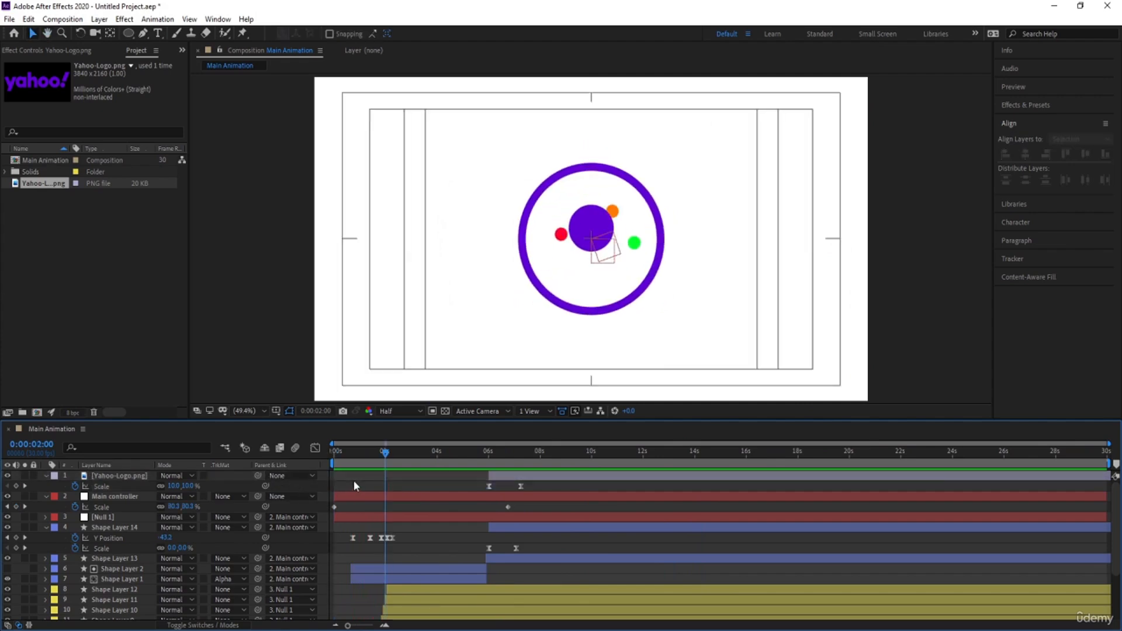
key(u)
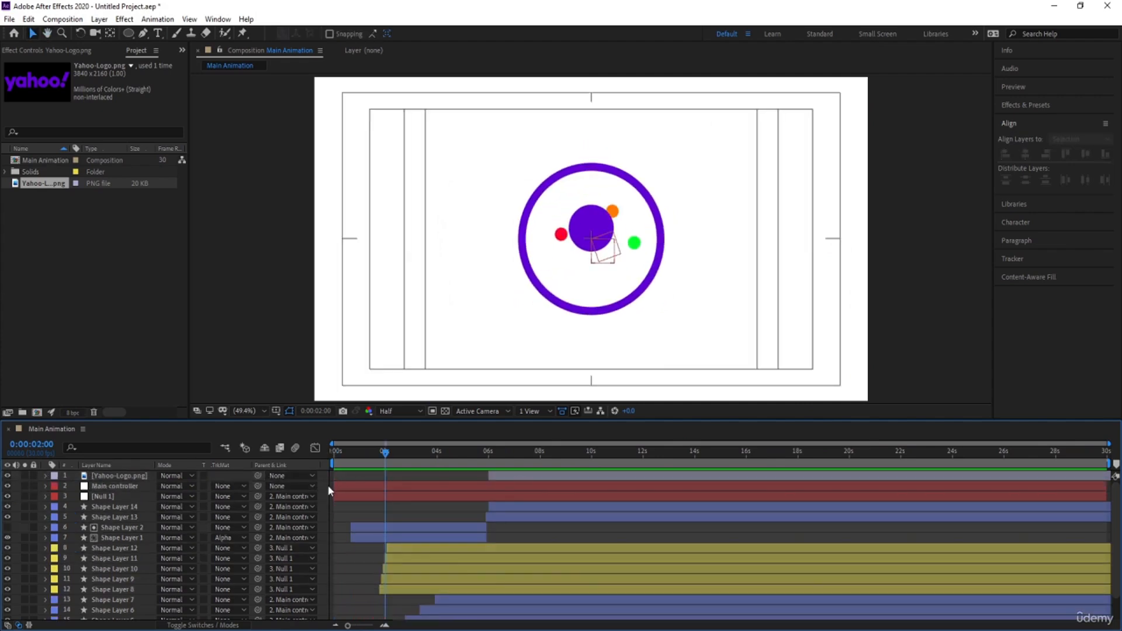
key(ctrl+y)
click(249, 383)
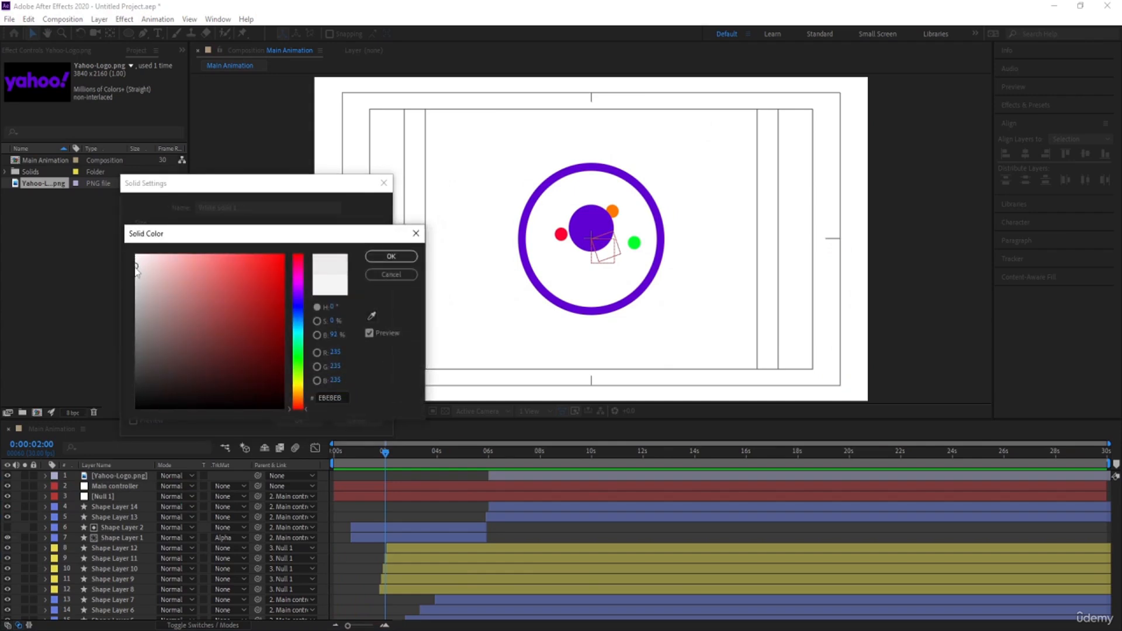
key(Return)
key(Return)
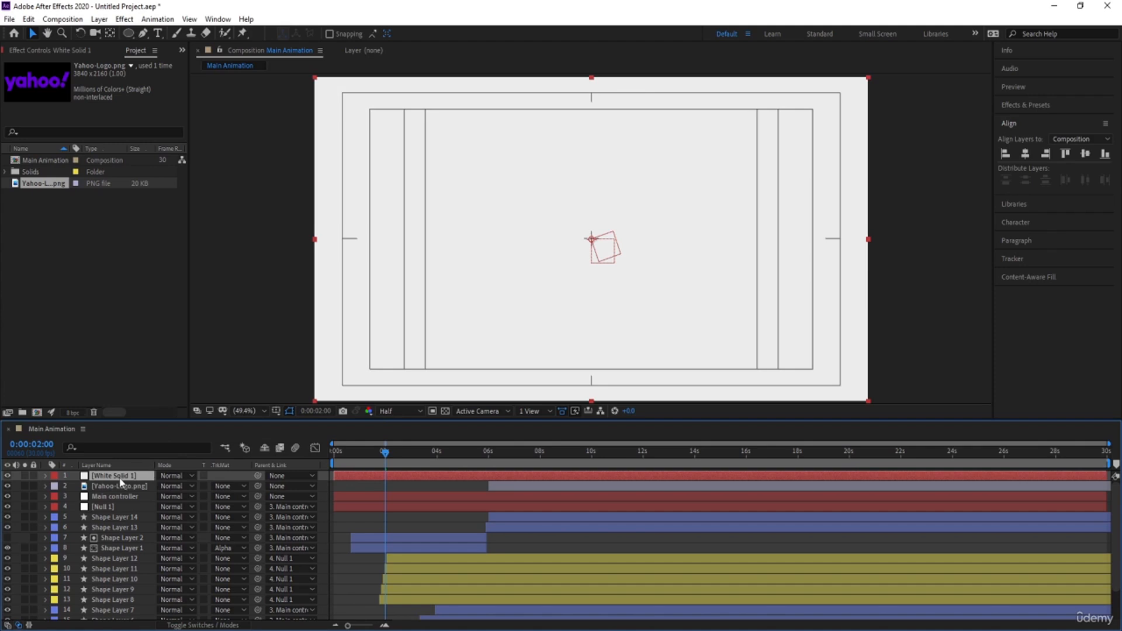
drag(148, 624, 139, 622)
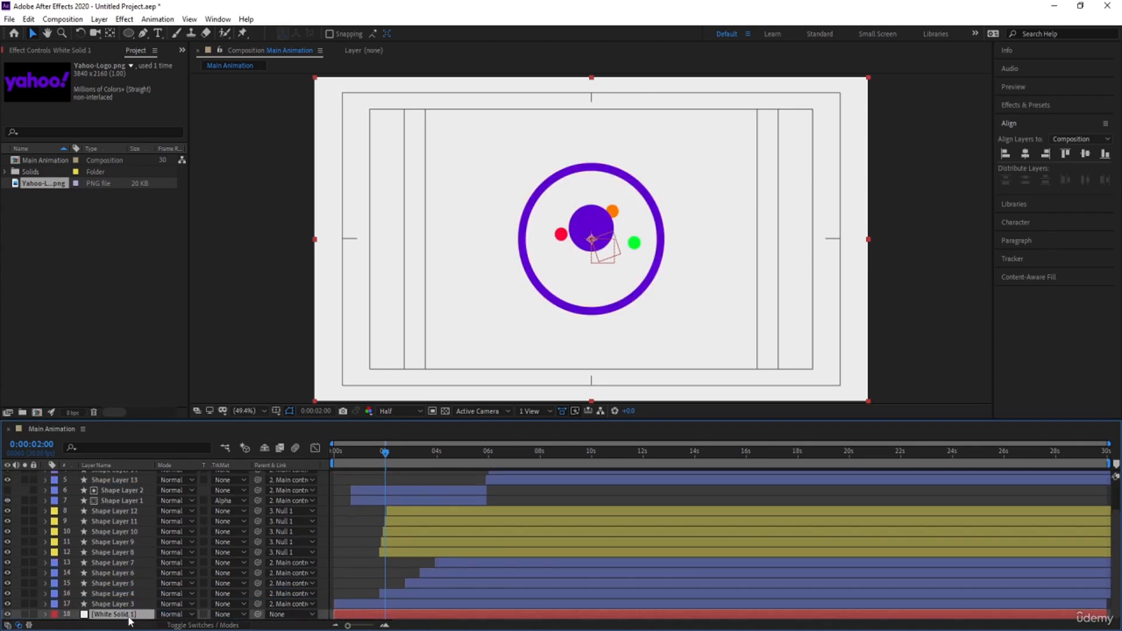
Step: Play back the animation over the new background and return to about the two-second mark
key(space)
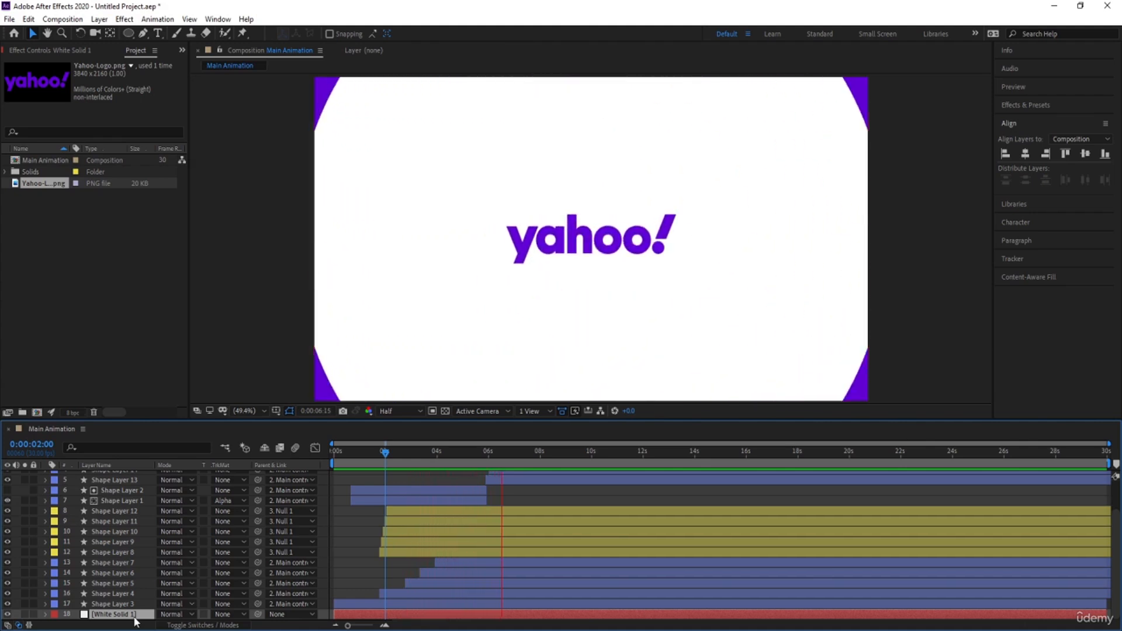
key(space)
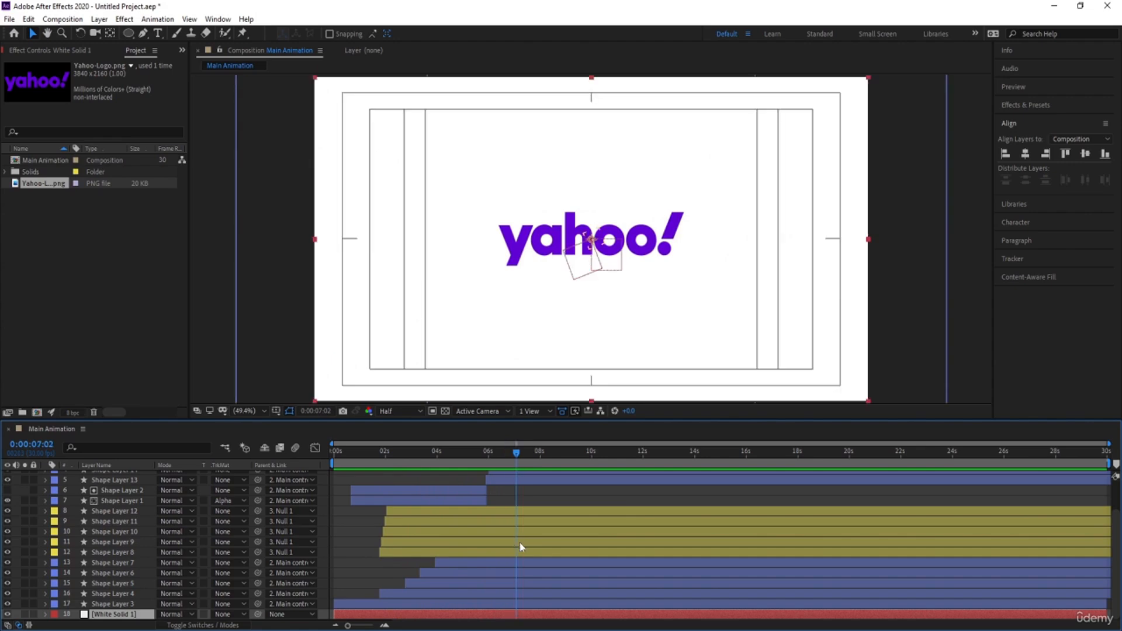
drag(413, 456, 386, 458)
Step: Isolate the ring on Shape Layer 4, preview its expansion from 0:00:01:19, and show all layers again
click(392, 594)
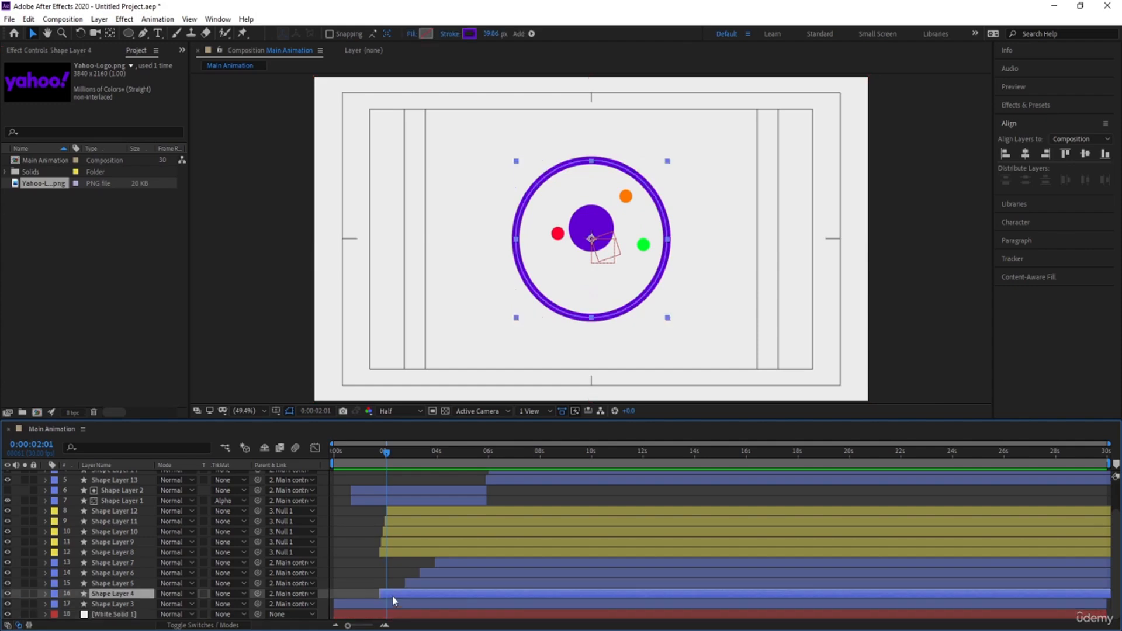
click(24, 593)
key(space)
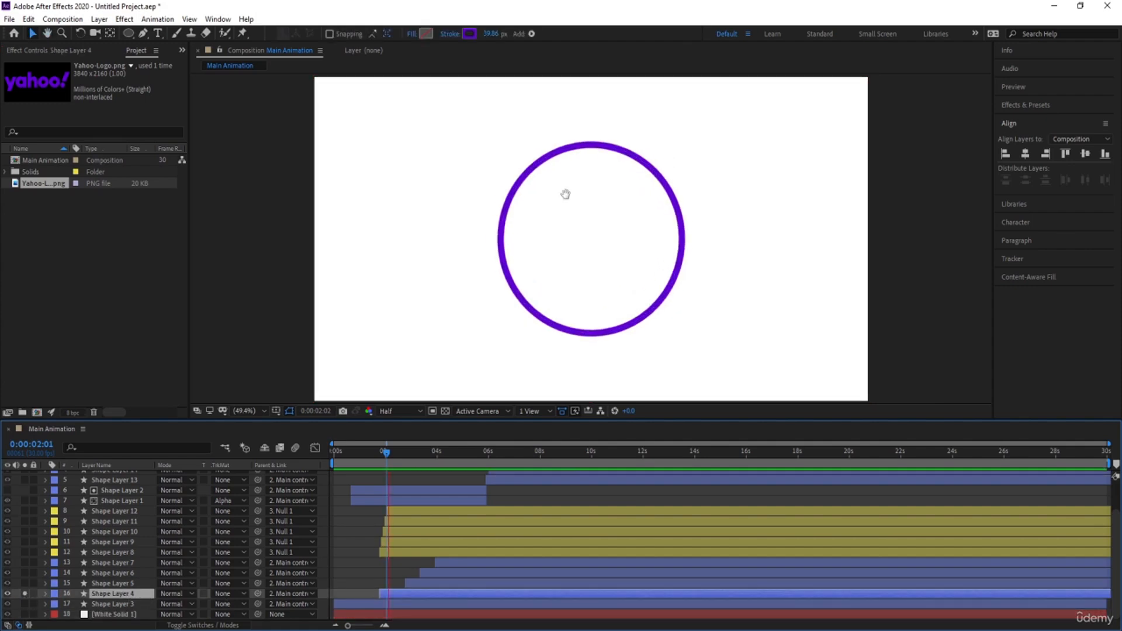
key(space)
click(376, 457)
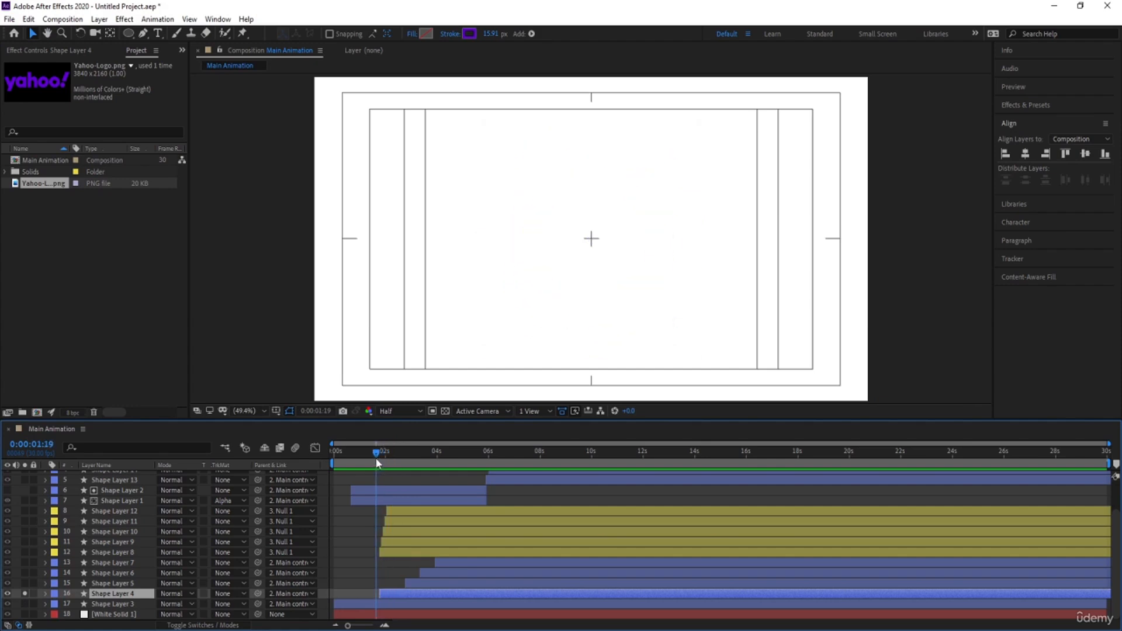
key(space)
key(space)
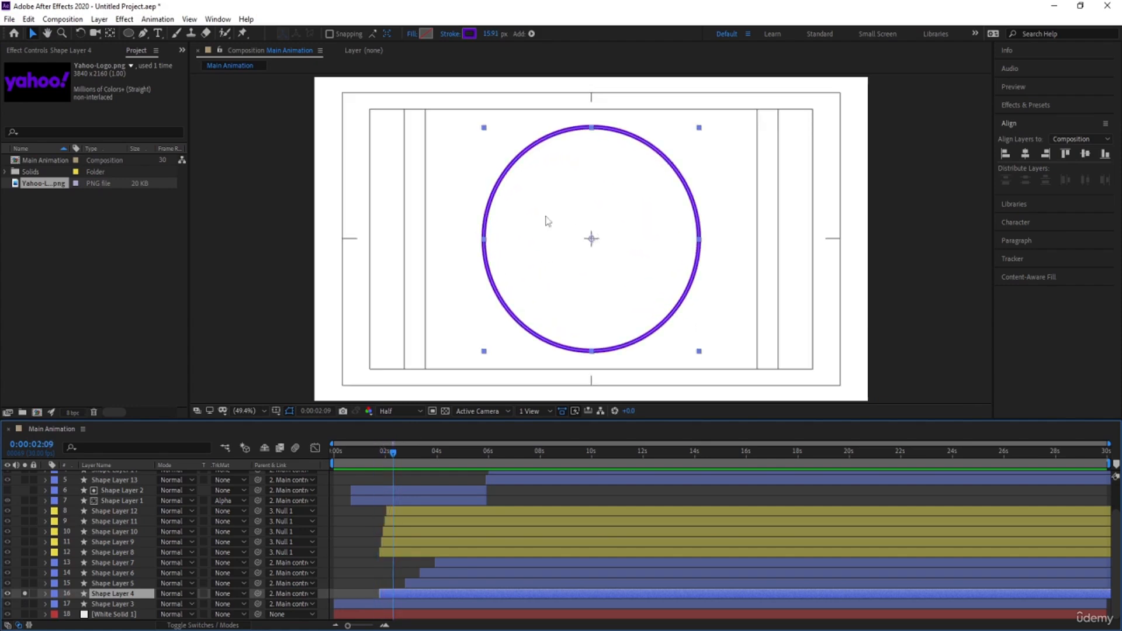
key(space)
key(space)
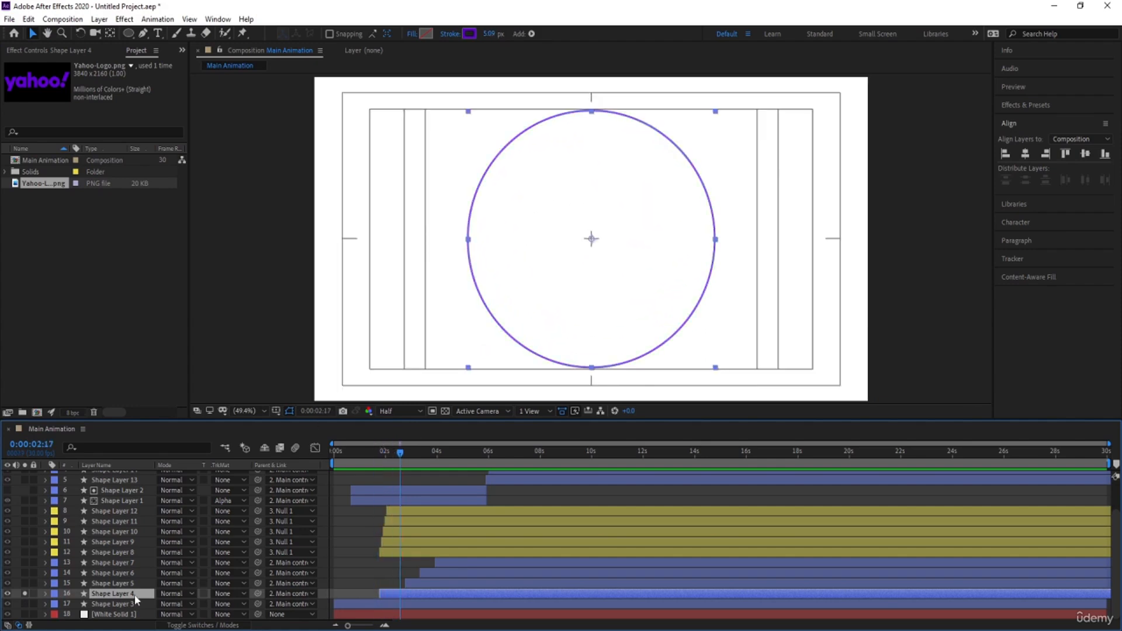
click(25, 593)
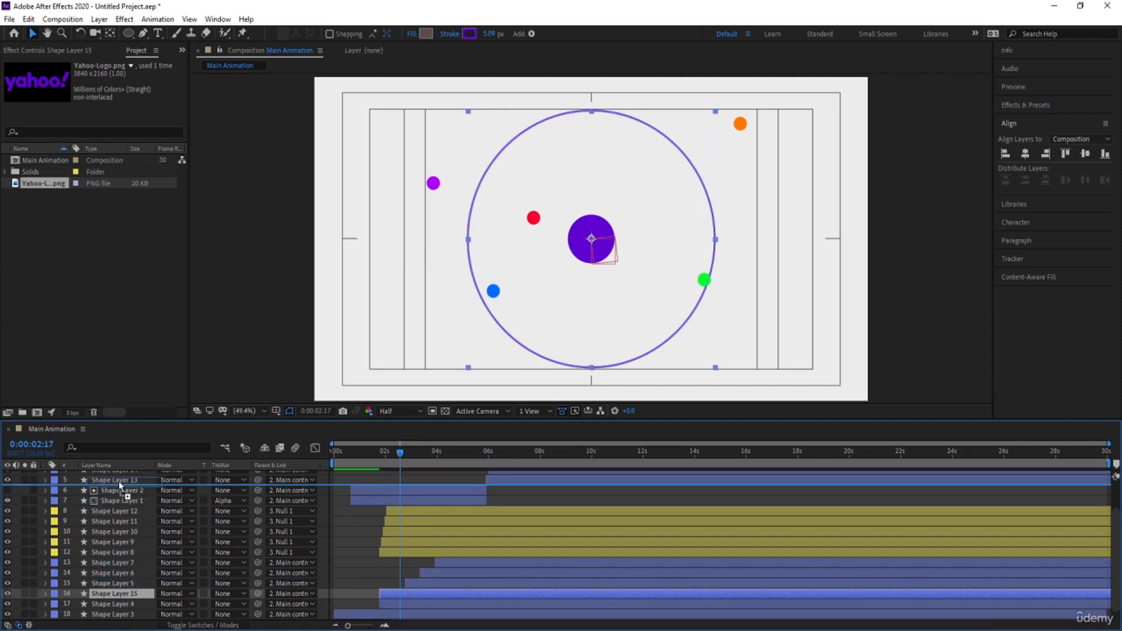
Step: Duplicate Shape Layer 4, move the copy above all other layers, and make it start at 0:00:06:02
scroll(118, 481, up, 3)
drag(118, 473, 118, 475)
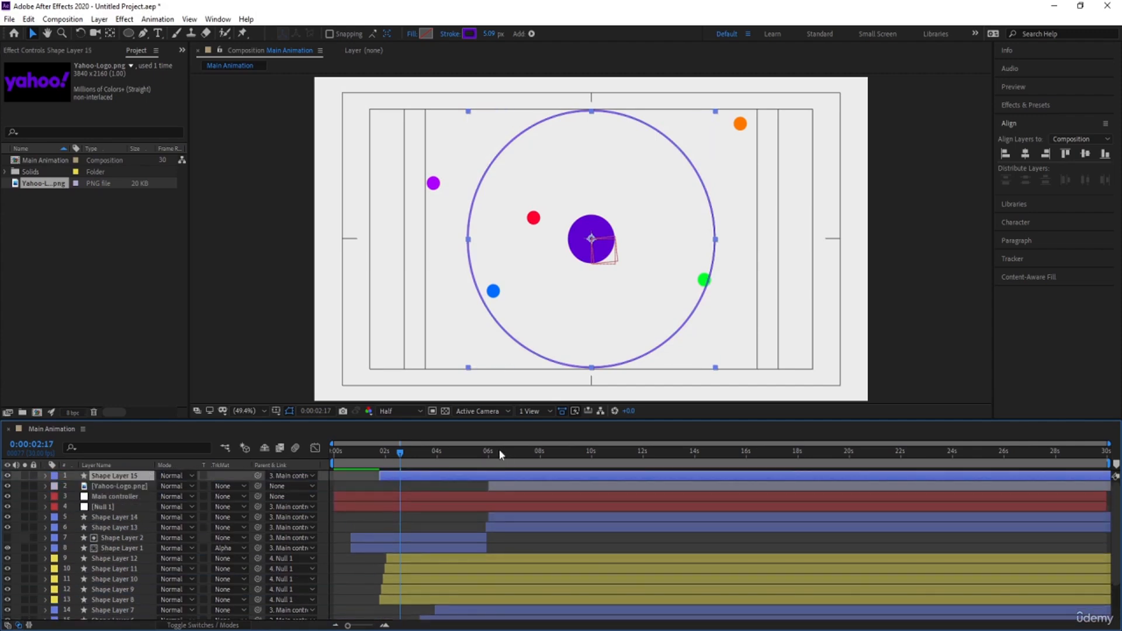
drag(499, 451, 491, 456)
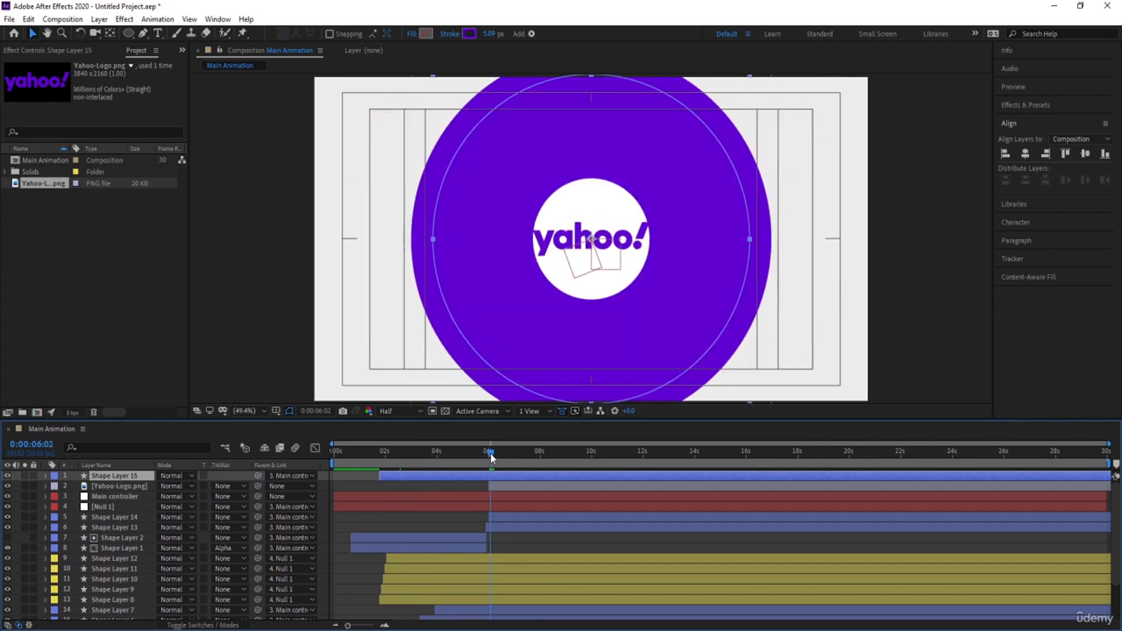
key(bracketleft)
Step: Play back the logo reveal with the duplicated ring, including the lead-up from earlier in the composition
key(space)
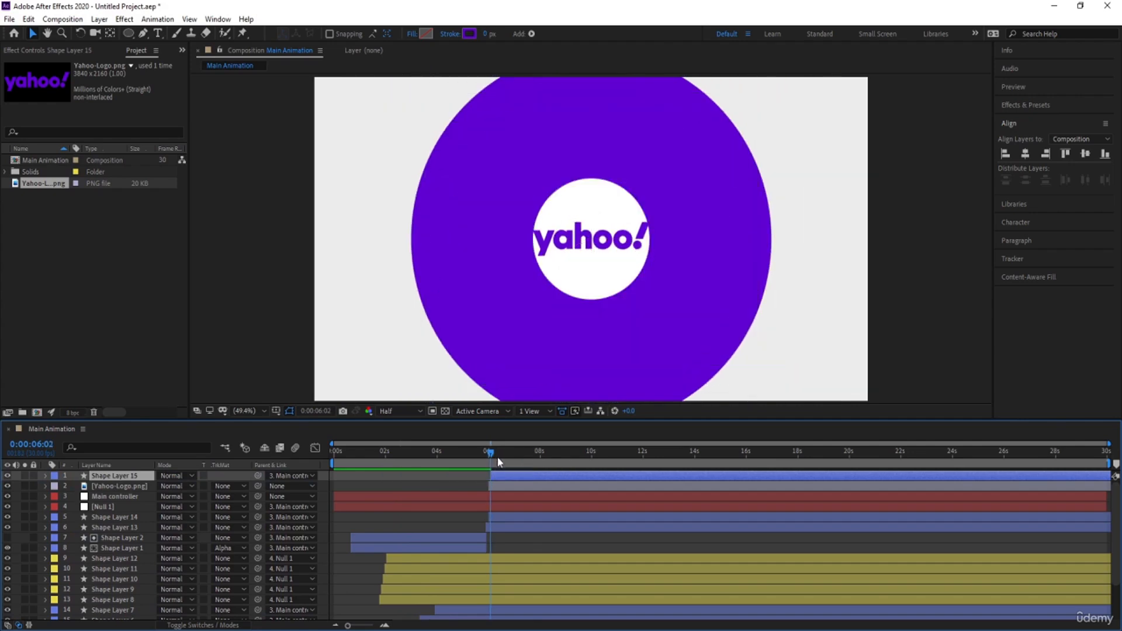
drag(507, 459, 461, 461)
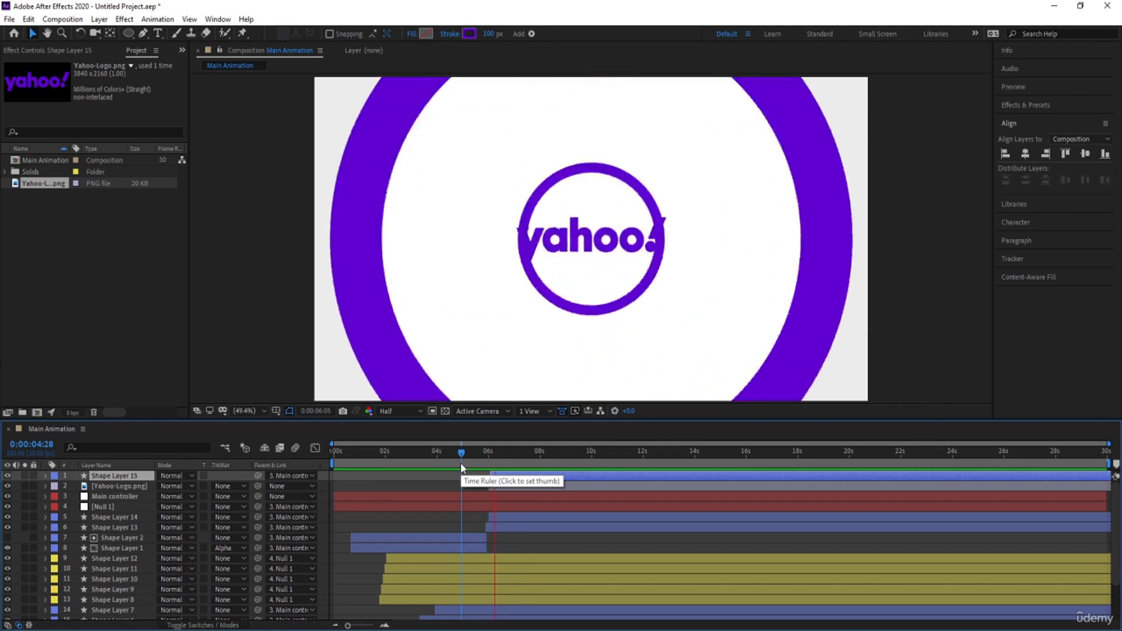
drag(462, 462, 384, 462)
key(space)
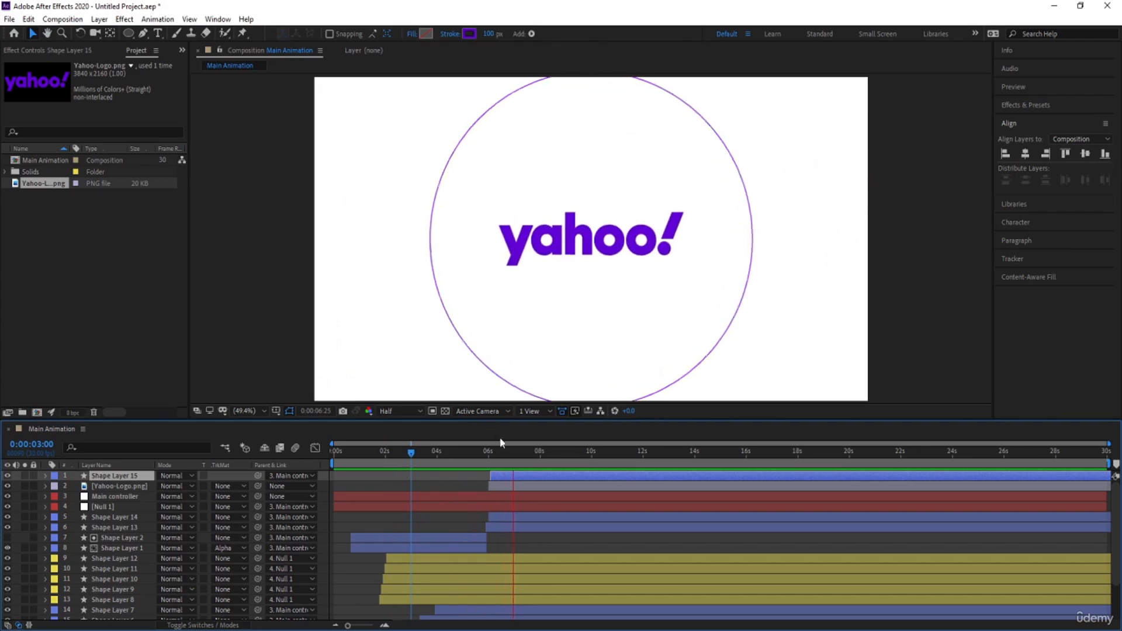
key(space)
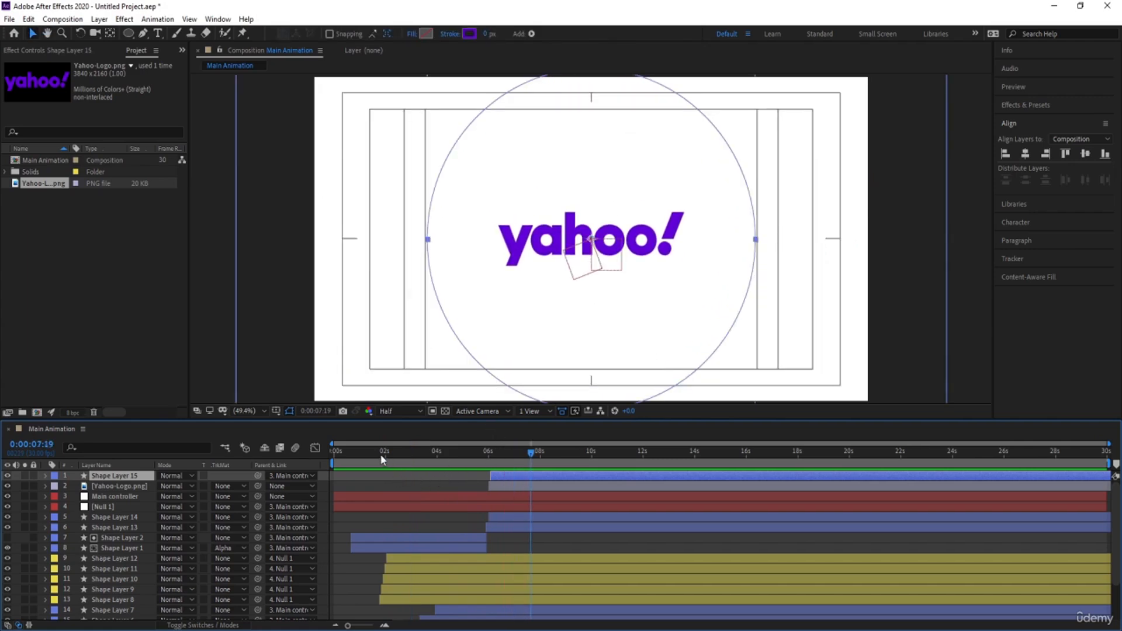
Step: Match the fill of Shape Layer 14's white circle to the light grey background, EBEBEB, by sampling it
click(380, 454)
drag(381, 457, 493, 469)
click(490, 517)
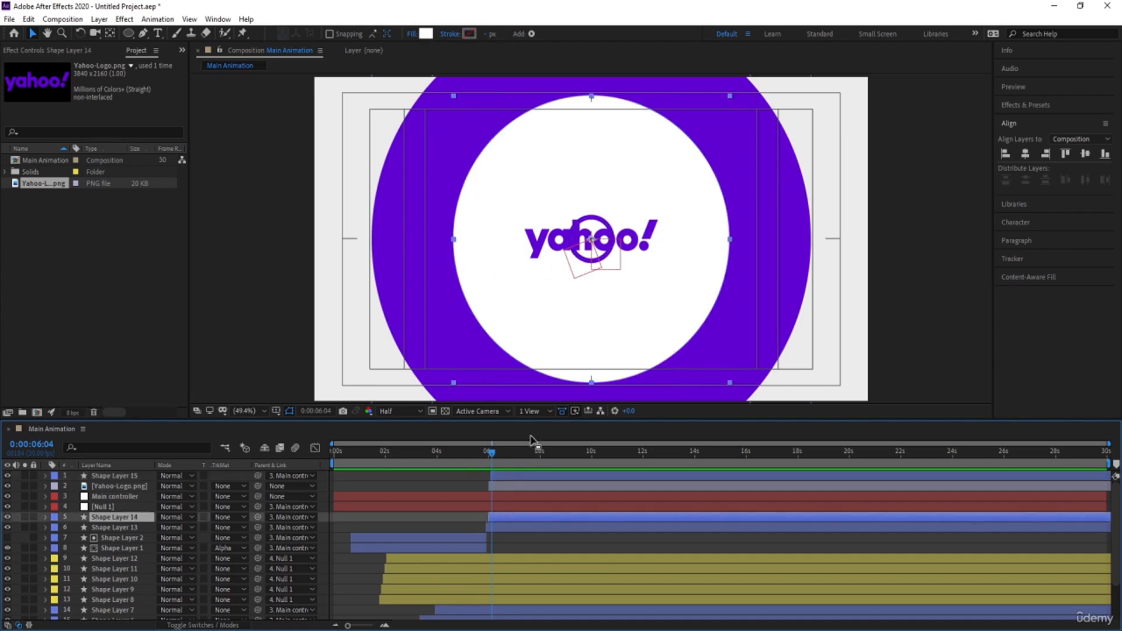
click(20, 518)
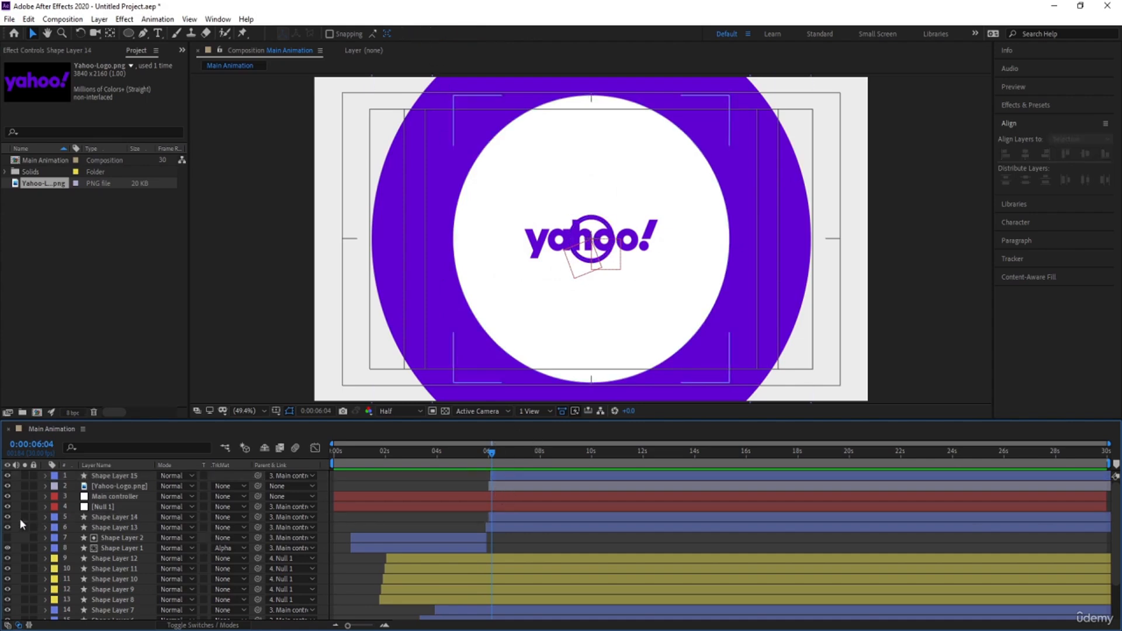
click(492, 517)
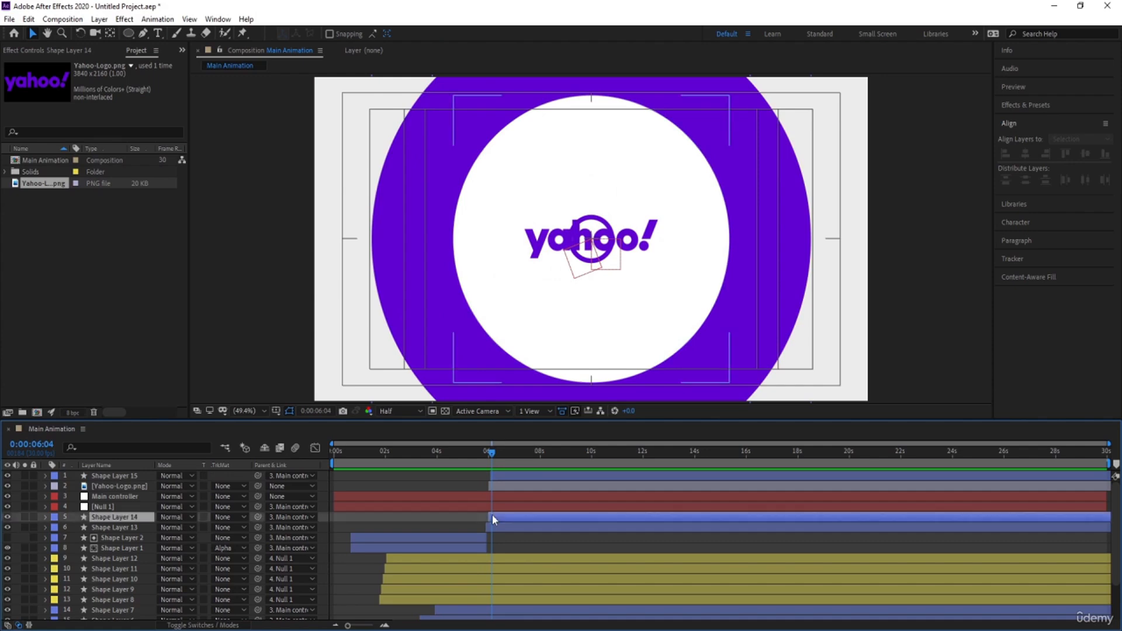
click(425, 33)
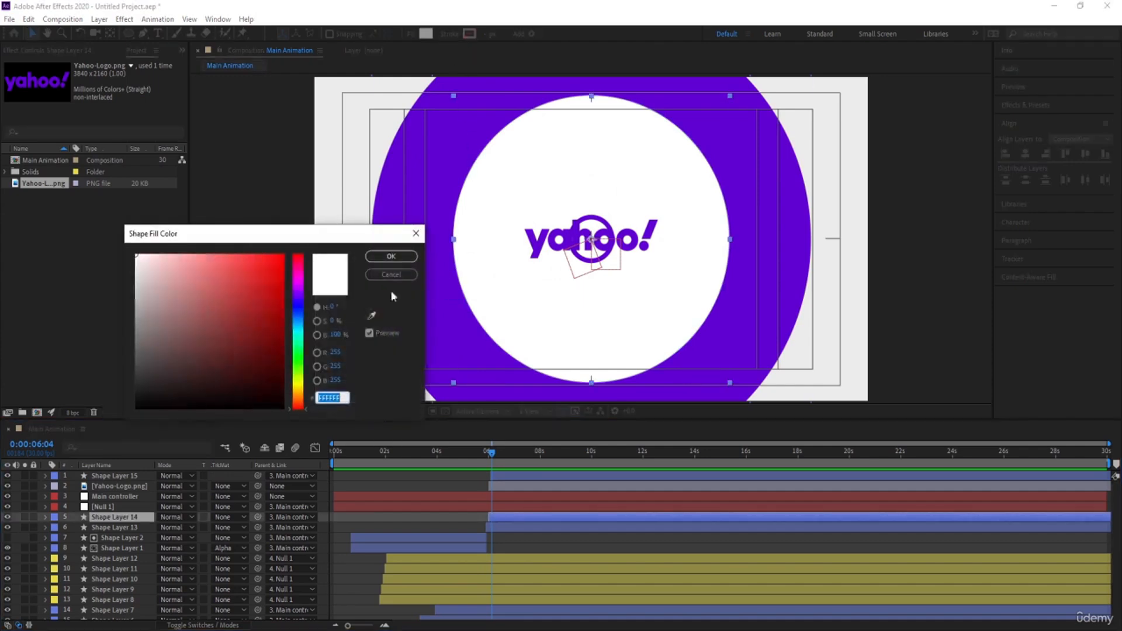
click(372, 317)
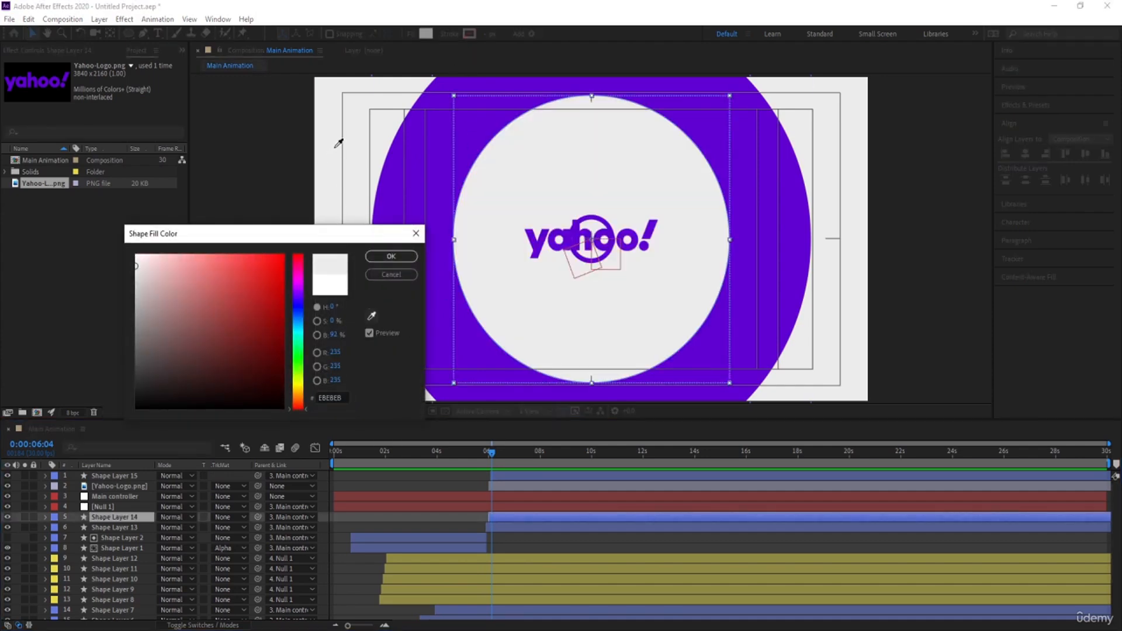
click(337, 143)
click(391, 256)
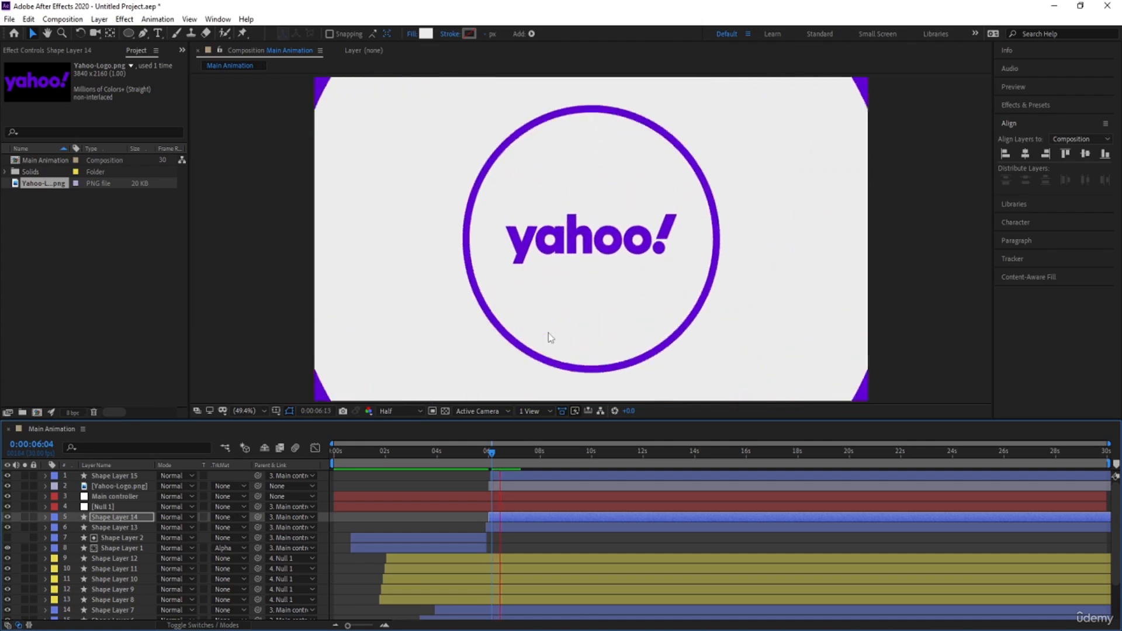
Step: Play back the logo reveal from the beginning with the grey circle fill and return to the first frame
key(space)
drag(440, 460, 325, 453)
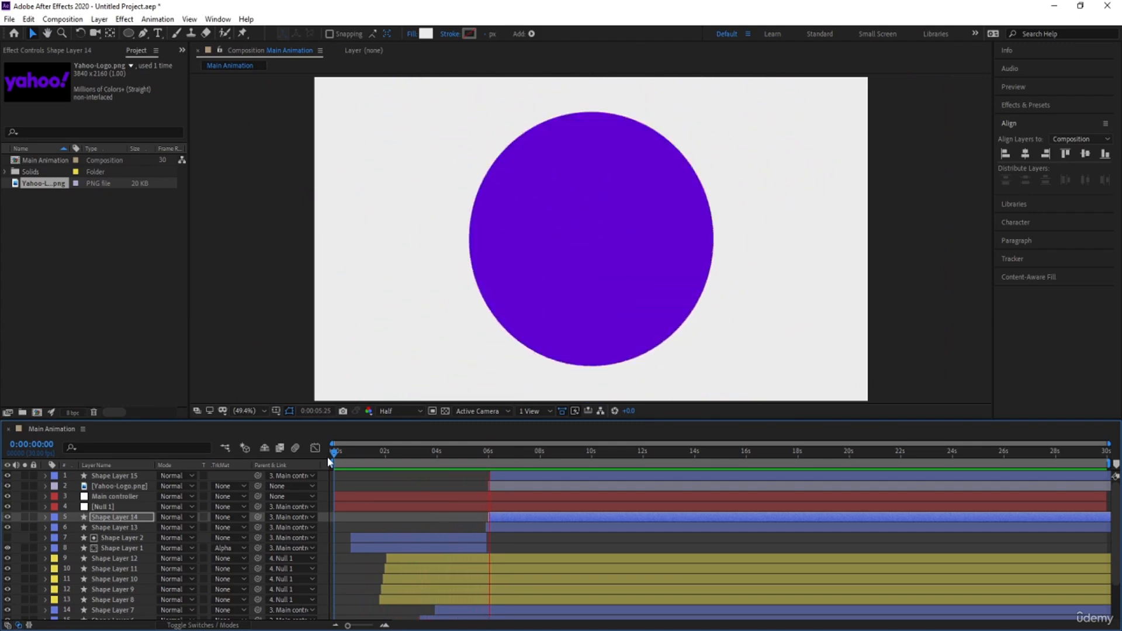
key(space)
click(391, 485)
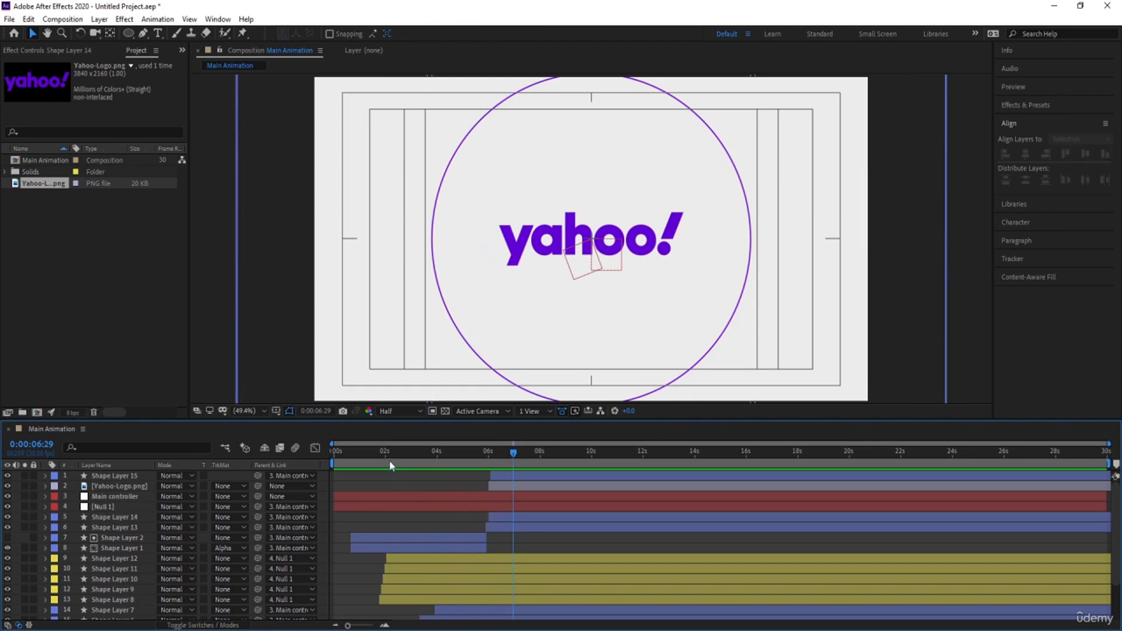
drag(388, 453, 319, 457)
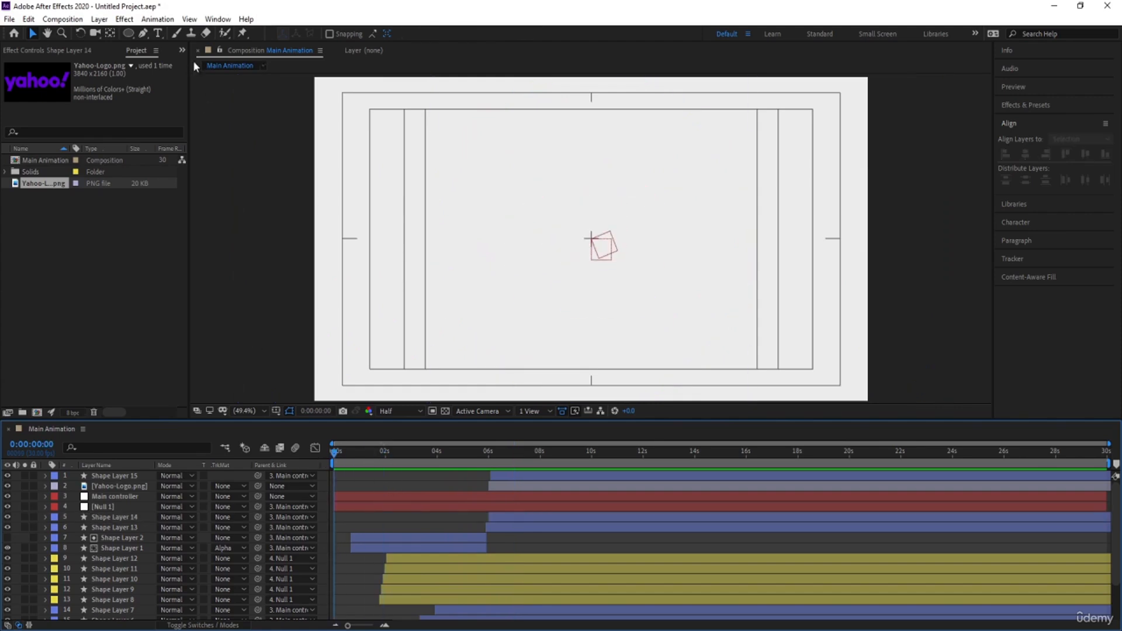
Step: Draw a large circle with a white FFFFFF fill on a new shape layer, overlapping the frame's left edge
click(133, 35)
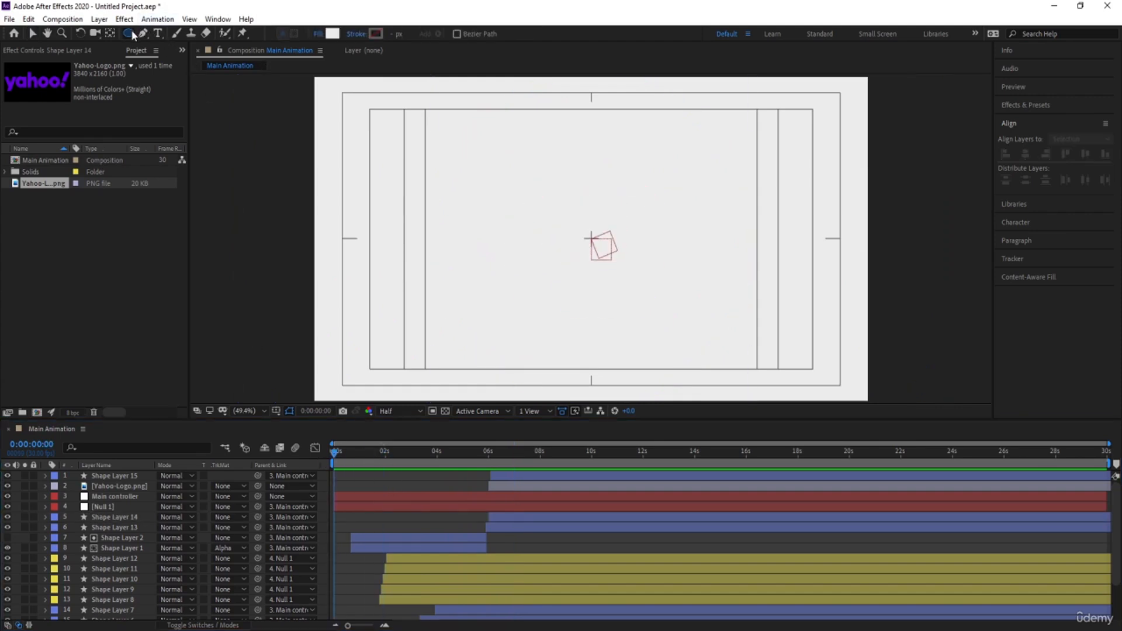
click(331, 34)
key(Num_Lock)
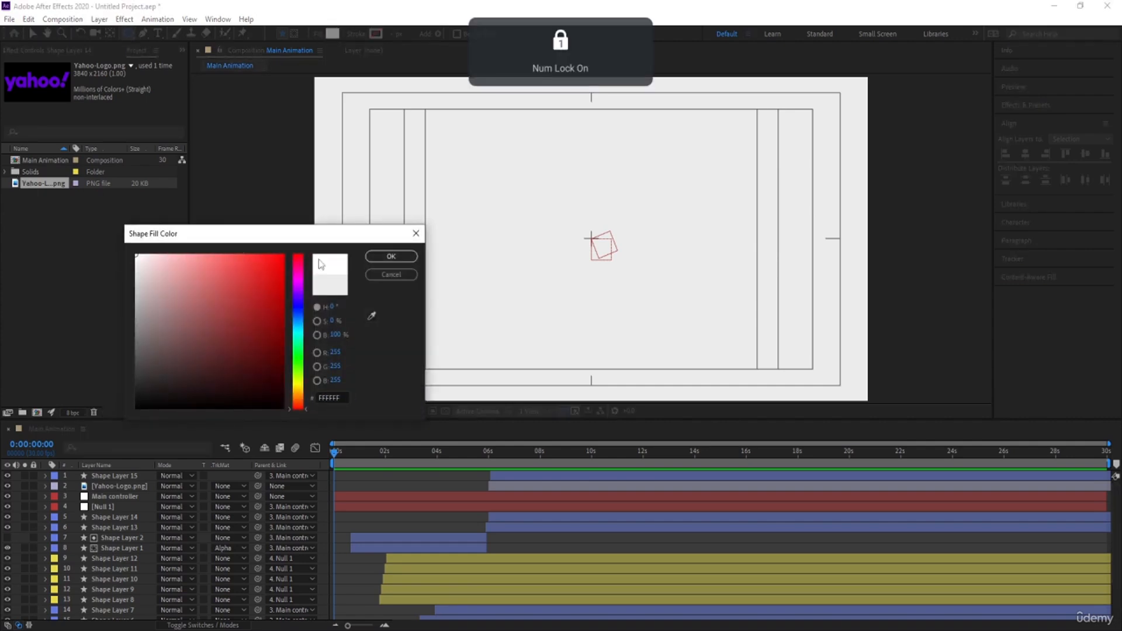
click(386, 252)
drag(299, 112, 545, 367)
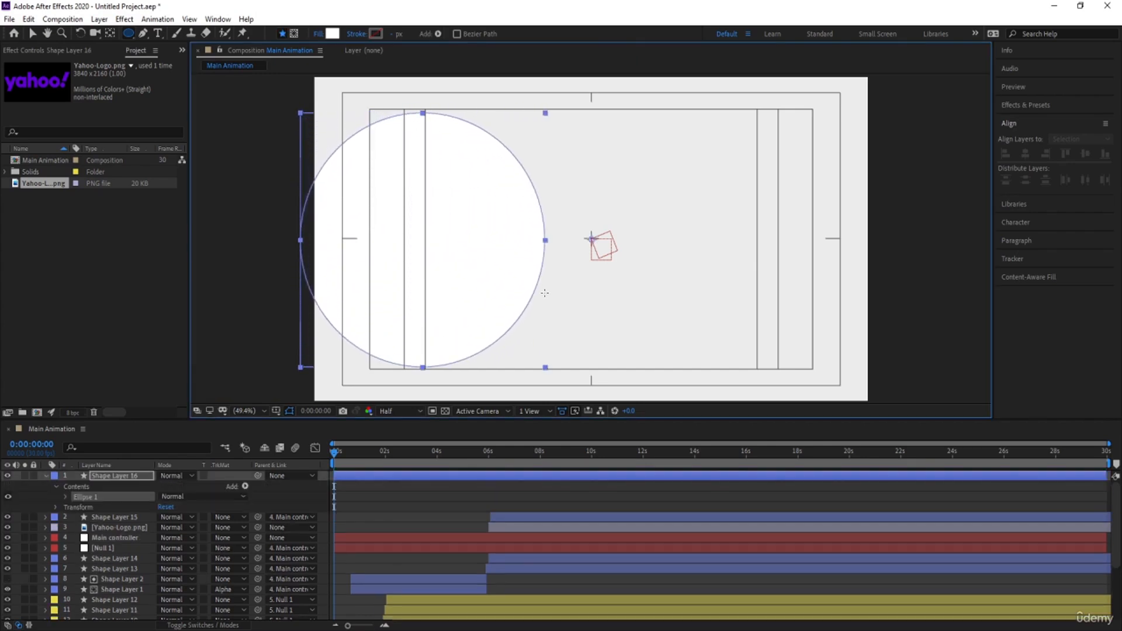
Step: Centre the white circle's anchor point and move the circle partly off the frame's upper-left corner
click(425, 498)
click(381, 476)
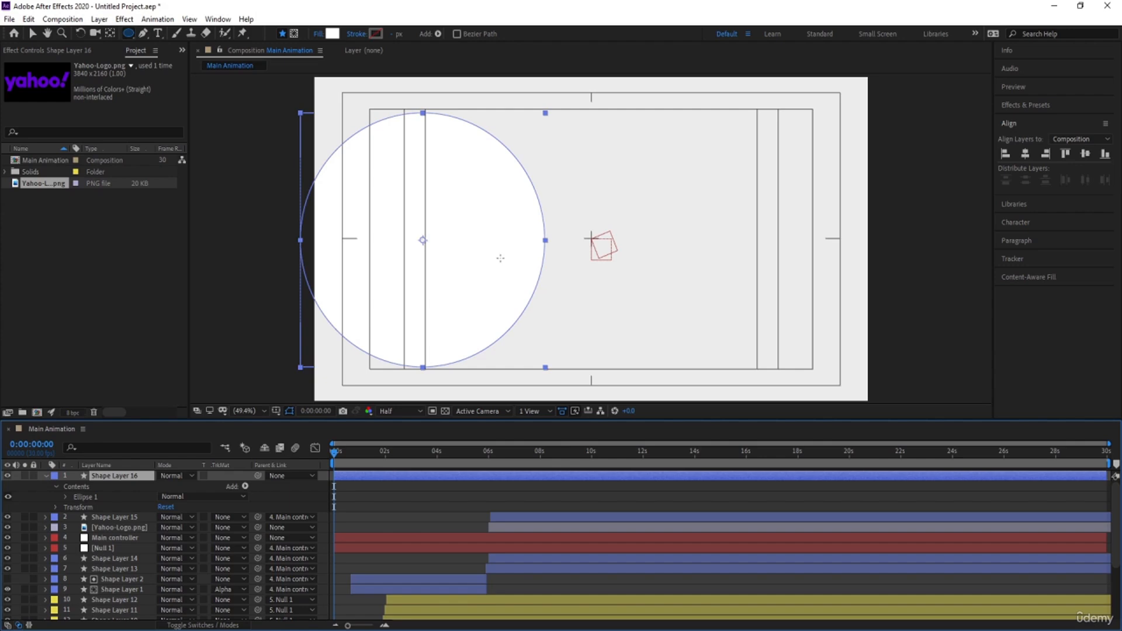
key(v)
drag(466, 290, 393, 192)
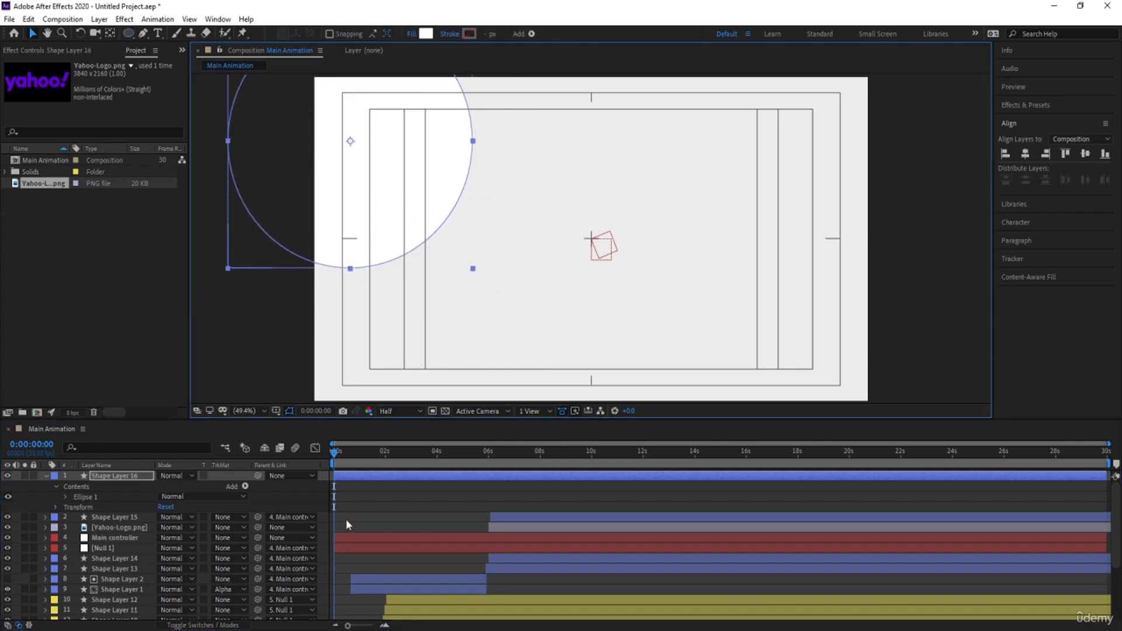
Step: Duplicate the white circle three times, placing the copies at the frame's bottom centre, upper right and lower-right edge
click(345, 519)
click(356, 473)
key(ctrl+d)
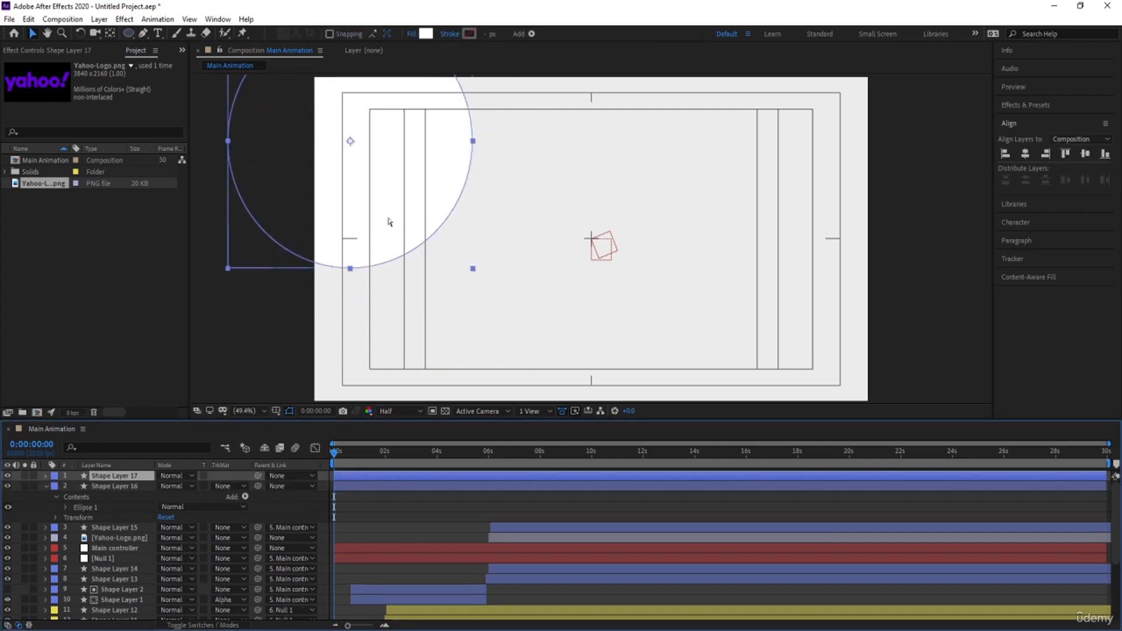
drag(388, 220, 589, 425)
key(ctrl+d)
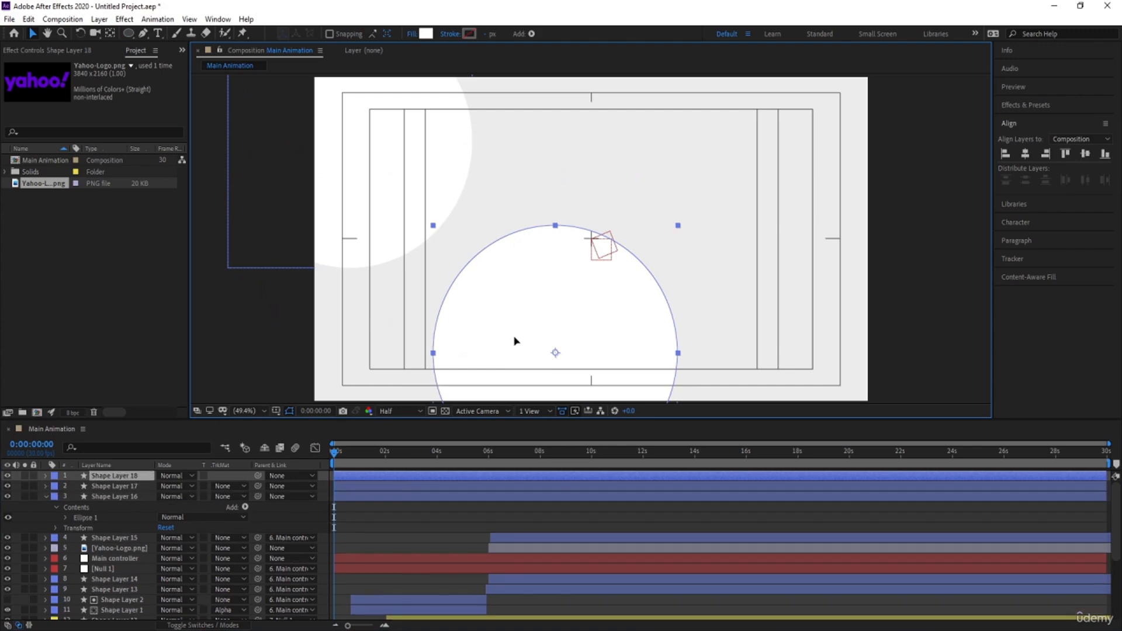
drag(512, 341, 649, 71)
key(ctrl+d)
drag(669, 165, 841, 394)
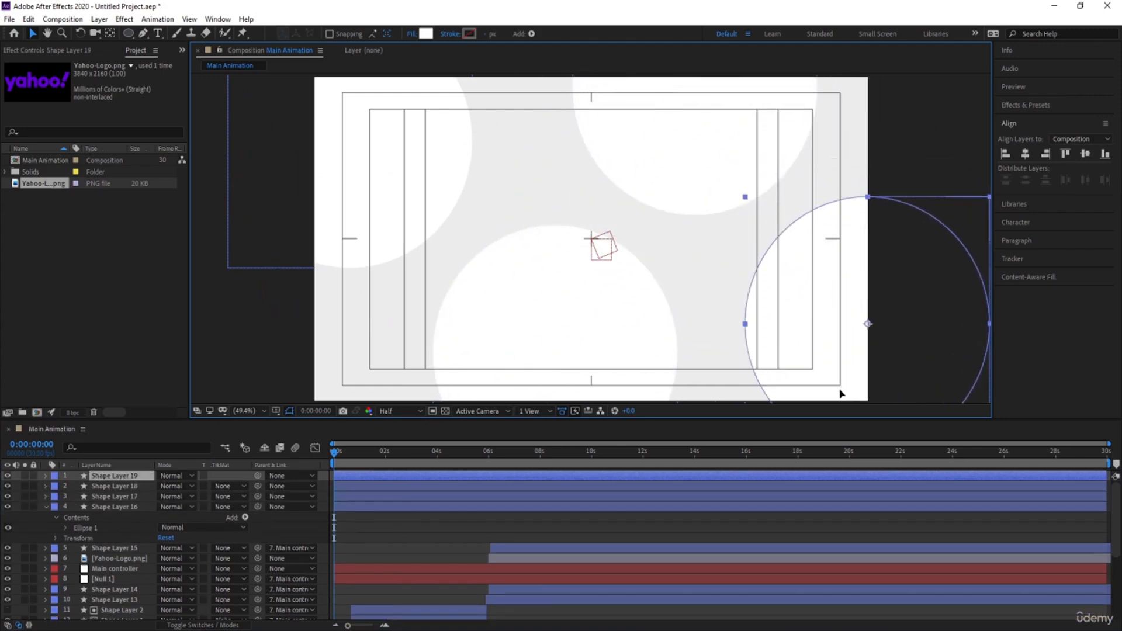
Step: Pre-compose the four white circle layers, Shape Layer 16 to 19, into a composition named bg
ctrl+click(88, 509)
click(361, 521)
click(342, 508)
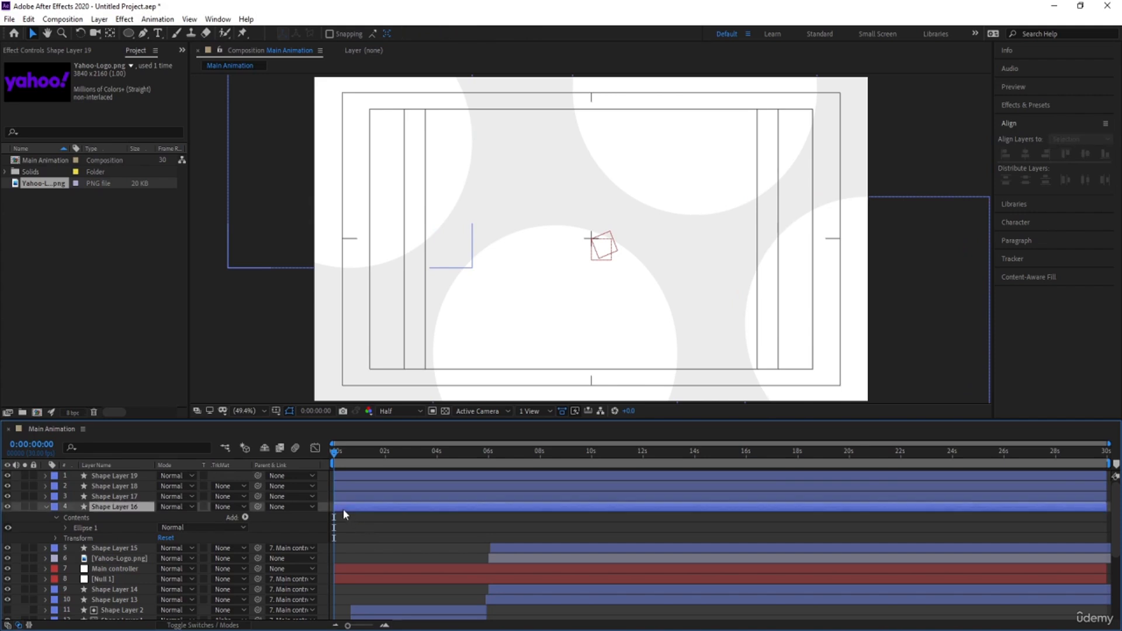
shift+click(343, 473)
key(ctrl+shift+c)
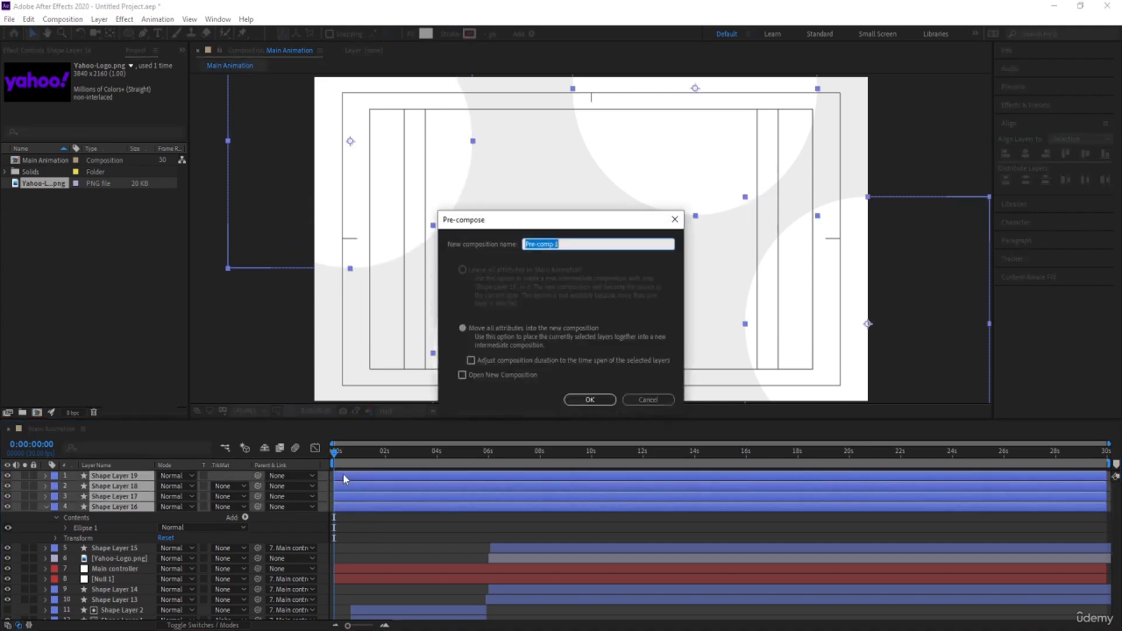
key(Return)
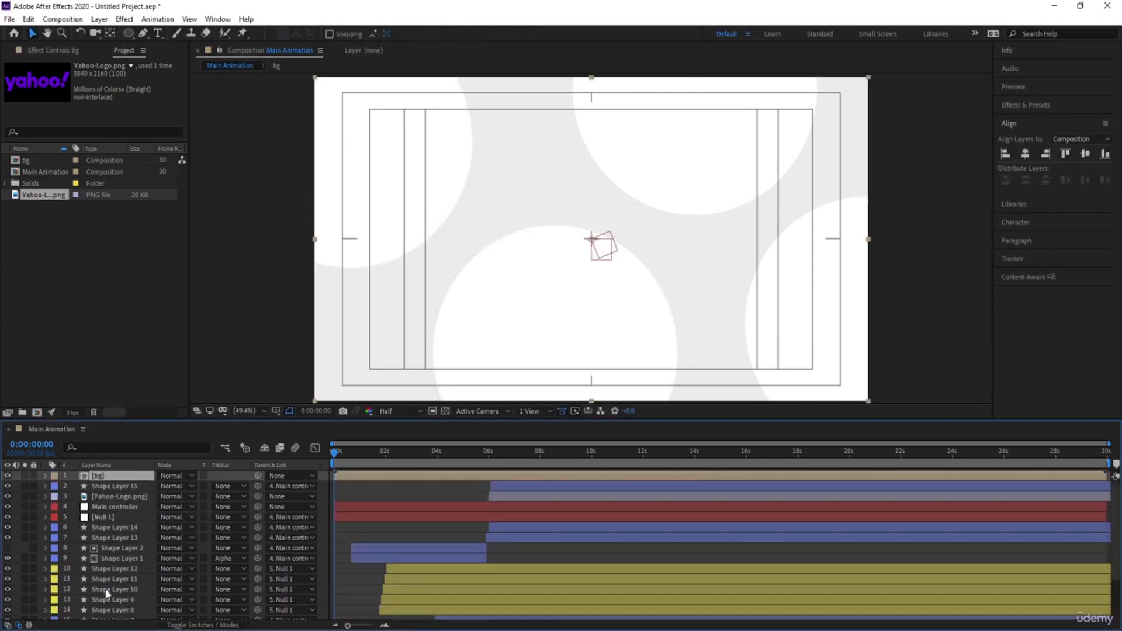
Step: Move the bg layer directly above White Solid 1, behind all animated shapes, and preview the animation
drag(99, 479, 129, 615)
key(space)
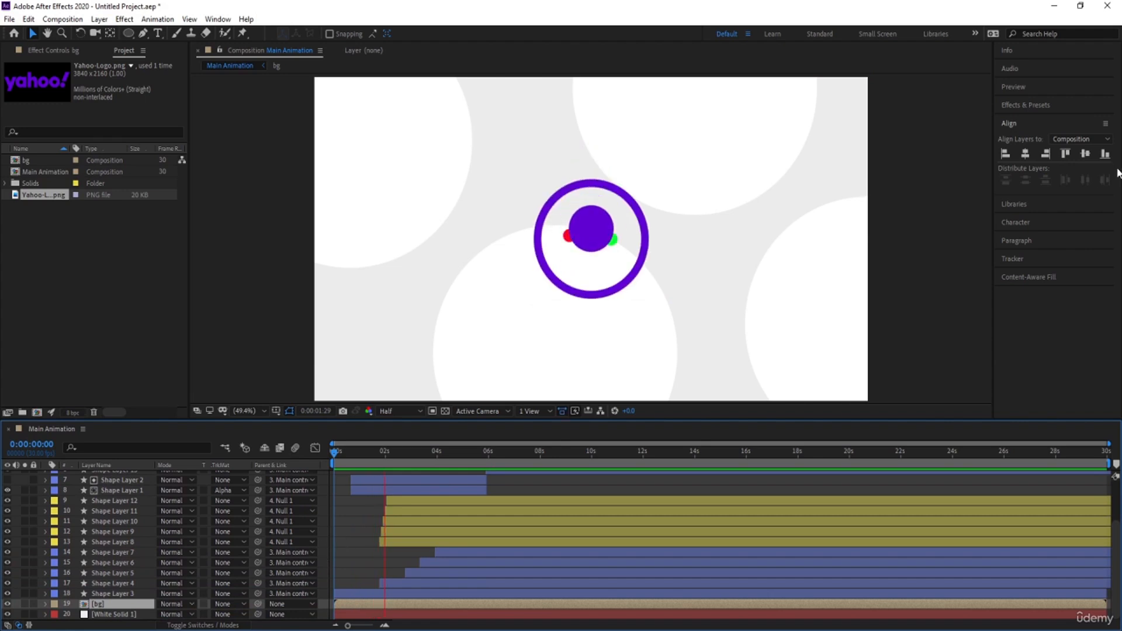
key(space)
Step: Open the bg composition, select its four circle layers, and set the composition's background color to black
double_click(105, 604)
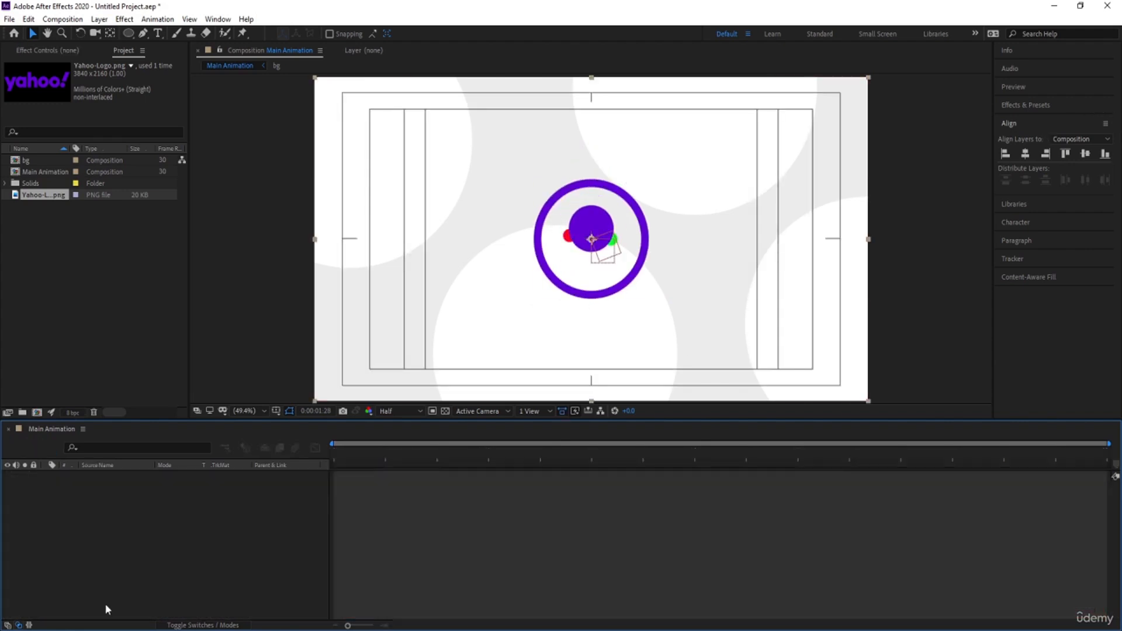
drag(123, 541, 90, 472)
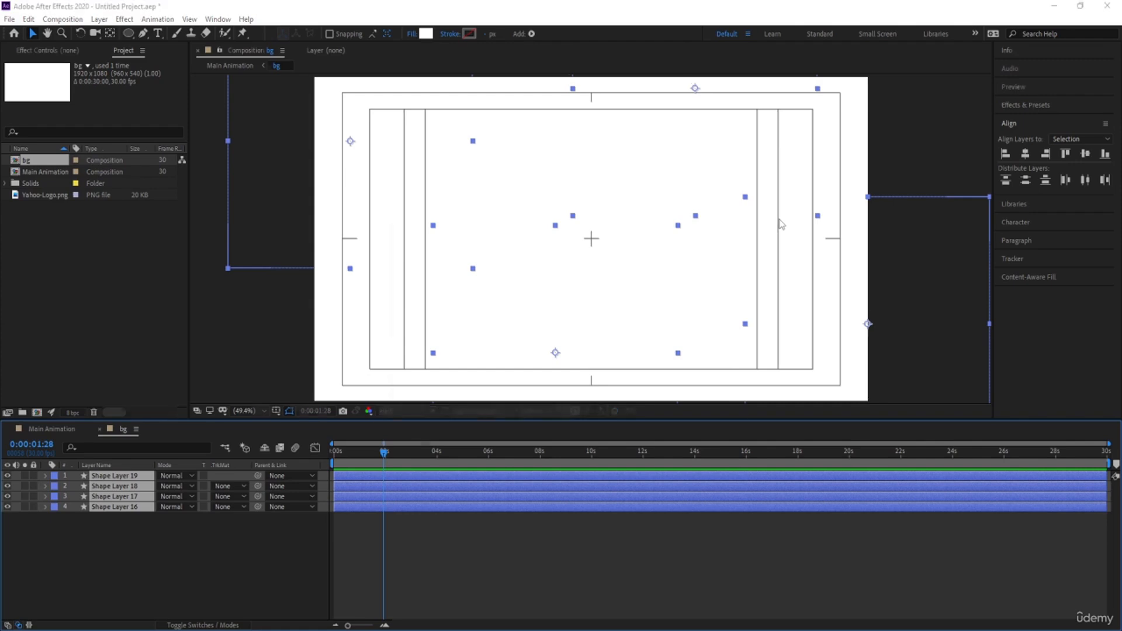
key(ctrl+k)
click(474, 392)
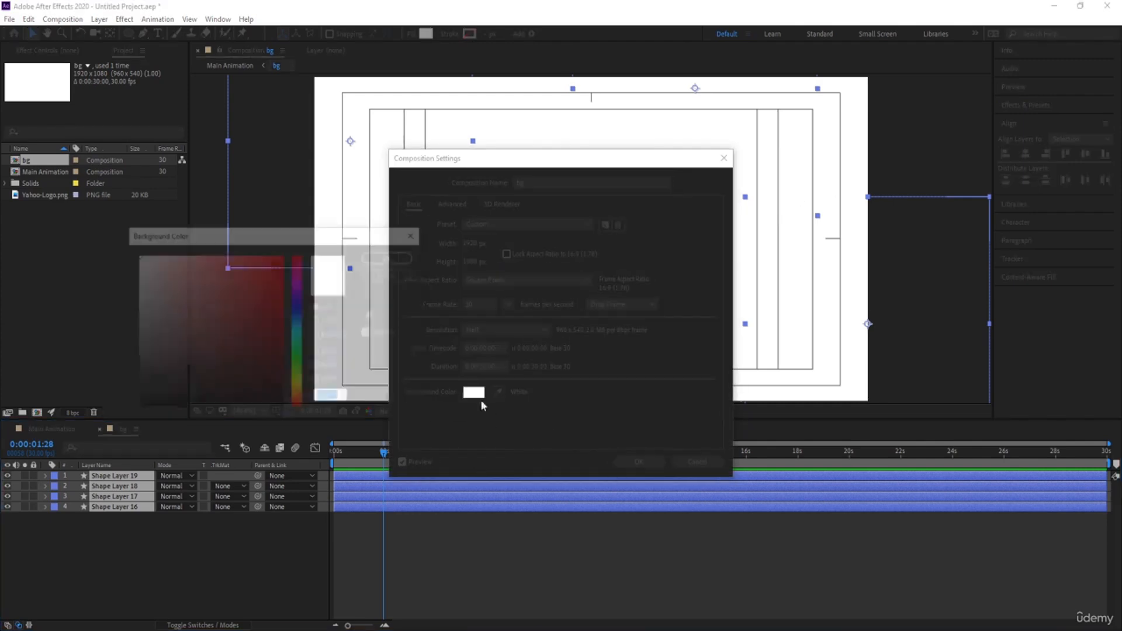
drag(268, 353, 98, 467)
key(Return)
key(Return)
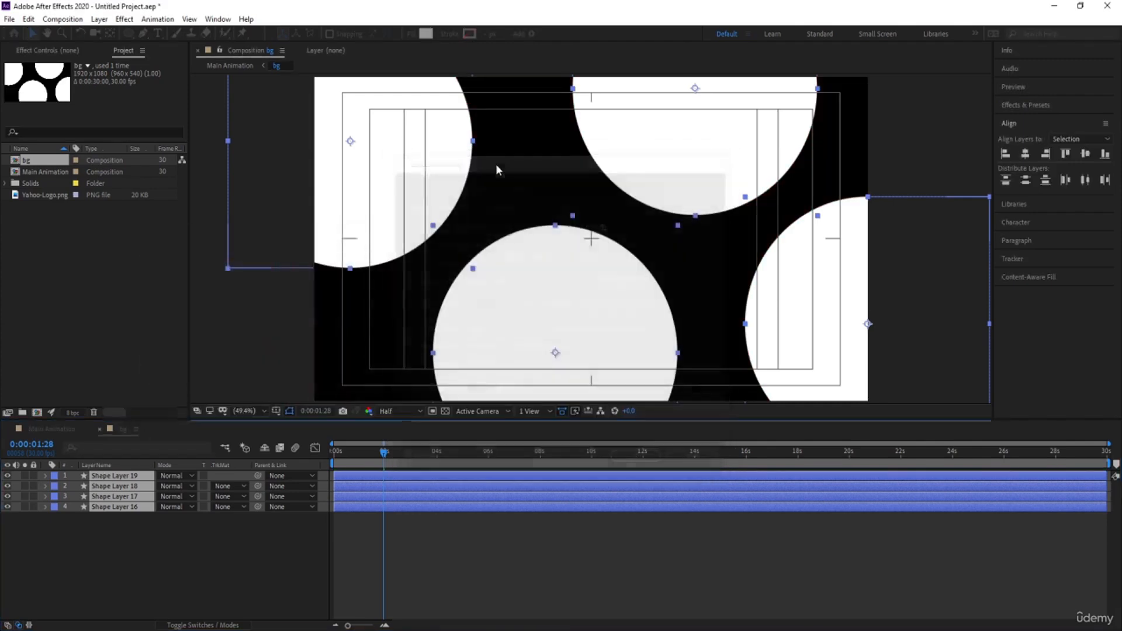
Step: Find the Wiggle - position preset and apply it to the four selected circle layers
click(1049, 106)
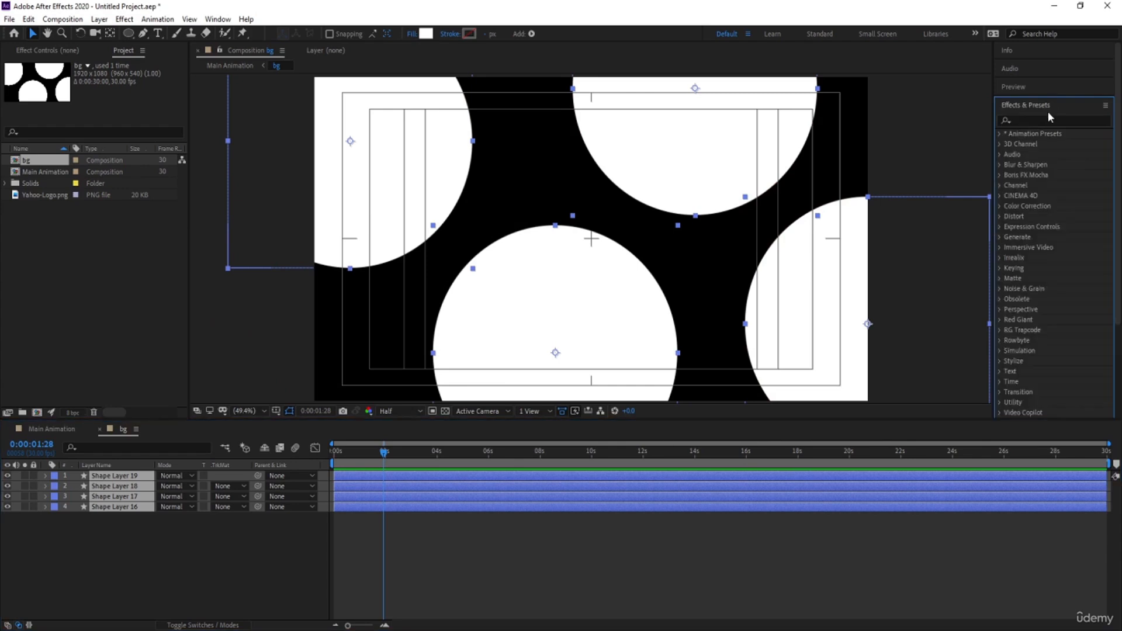
click(1024, 121)
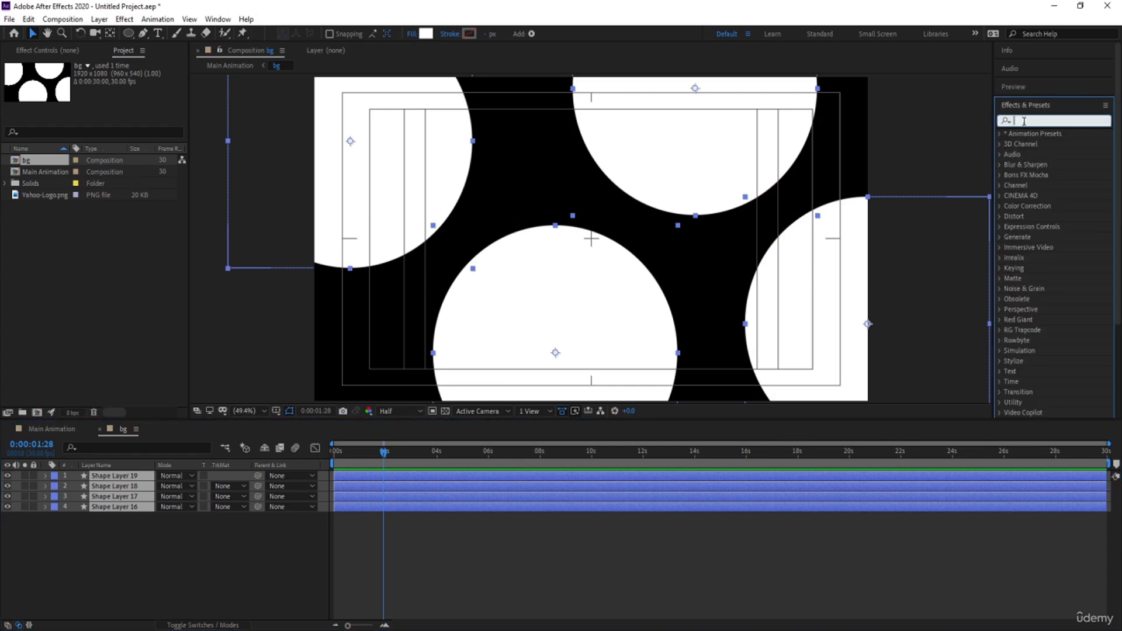
text(wigg)
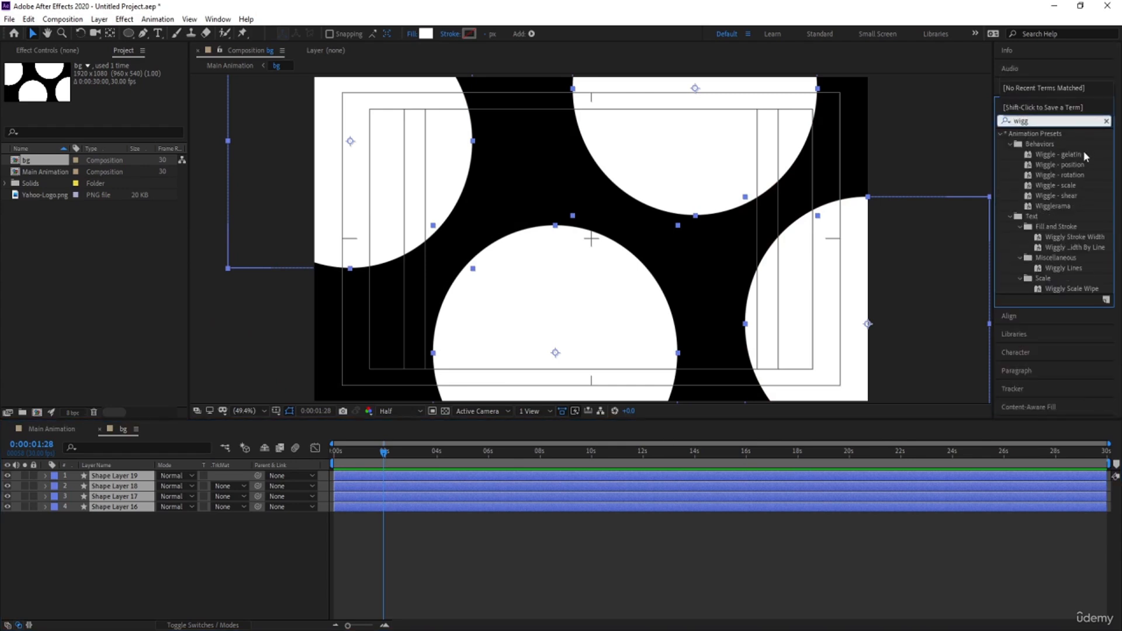
double_click(1072, 165)
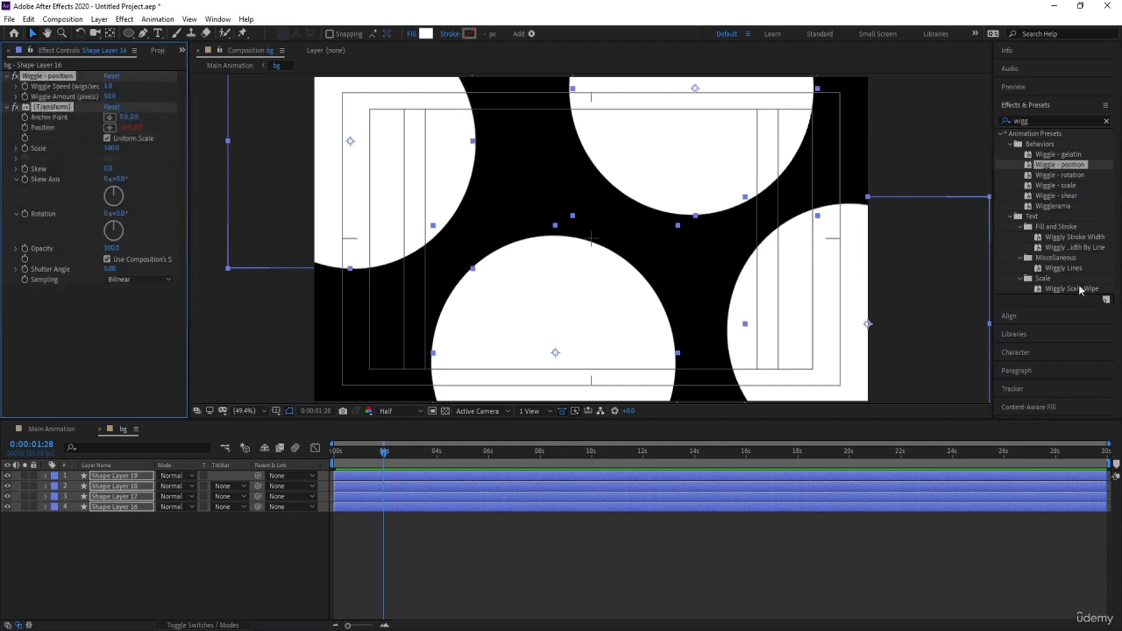
Step: Set the circles' Wiggle Amount to 121 pixels and preview their drifting motion
drag(107, 98, 112, 96)
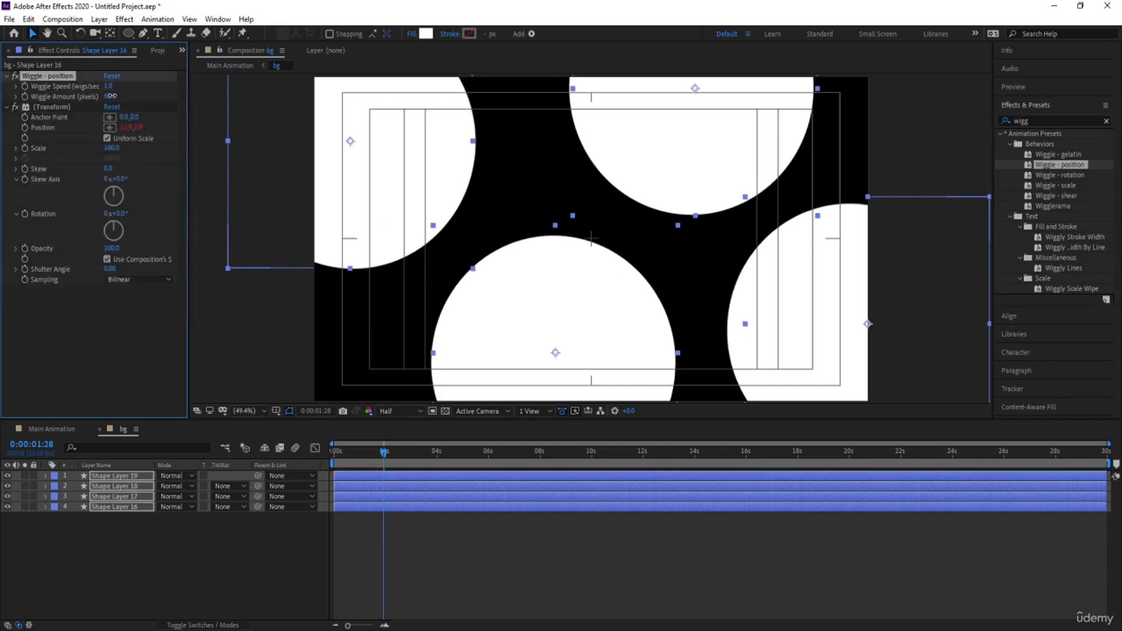
key(space)
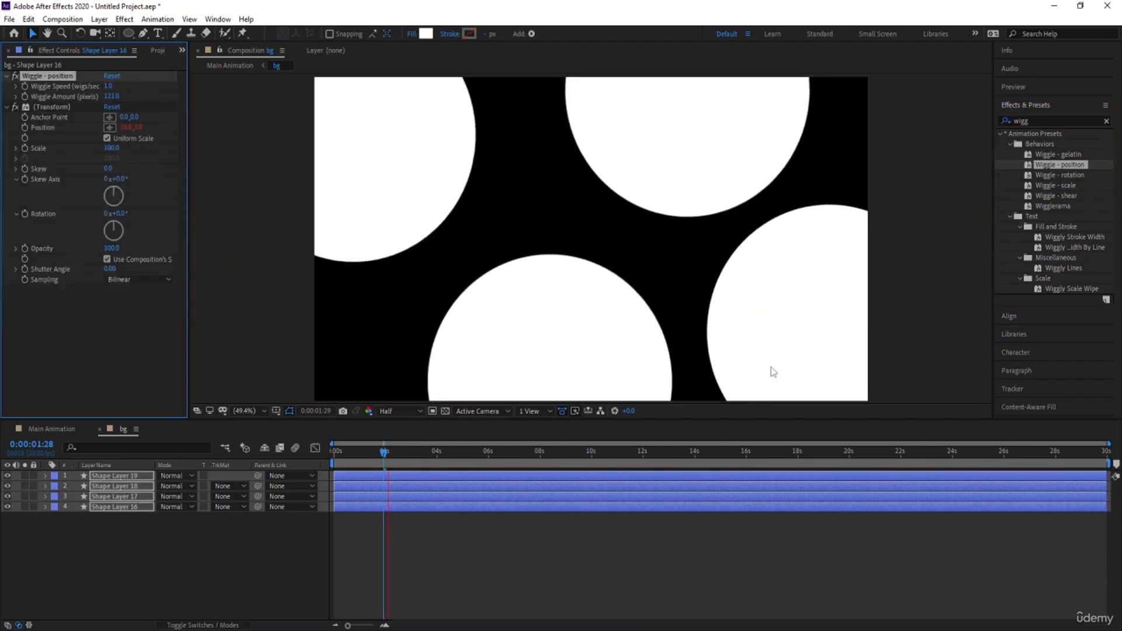
key(space)
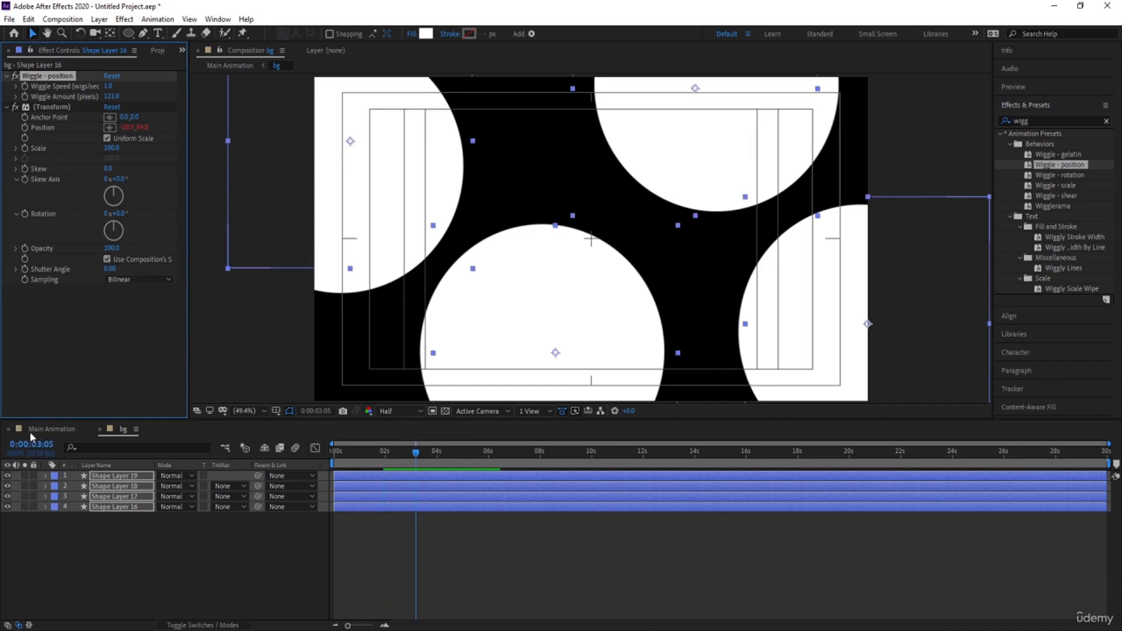
Step: Return to the Main Animation composition and play it from the start with the wiggling background circles
click(41, 430)
click(349, 453)
key(Home)
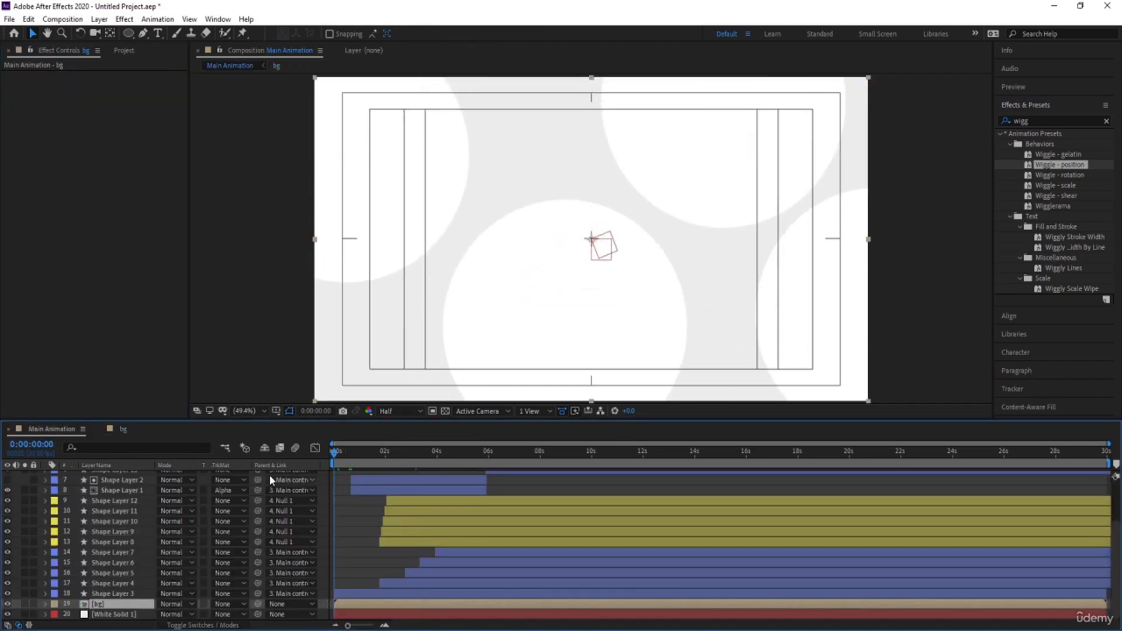
key(space)
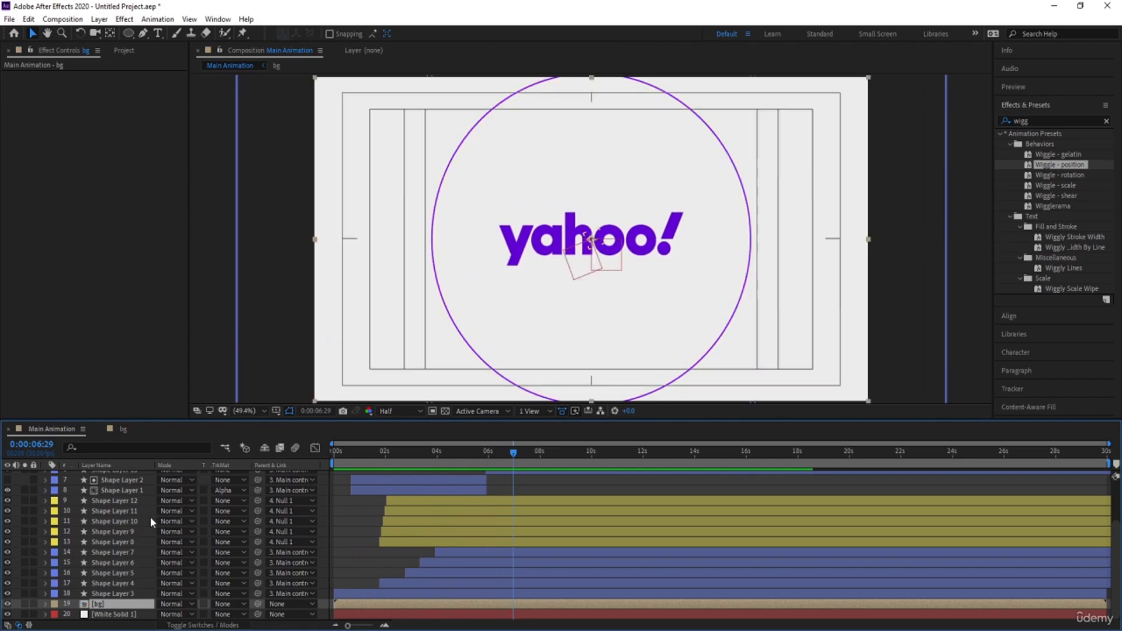
Step: Add a null object to the bg composition and parent the four circle layers to it
click(123, 430)
right_click(138, 560)
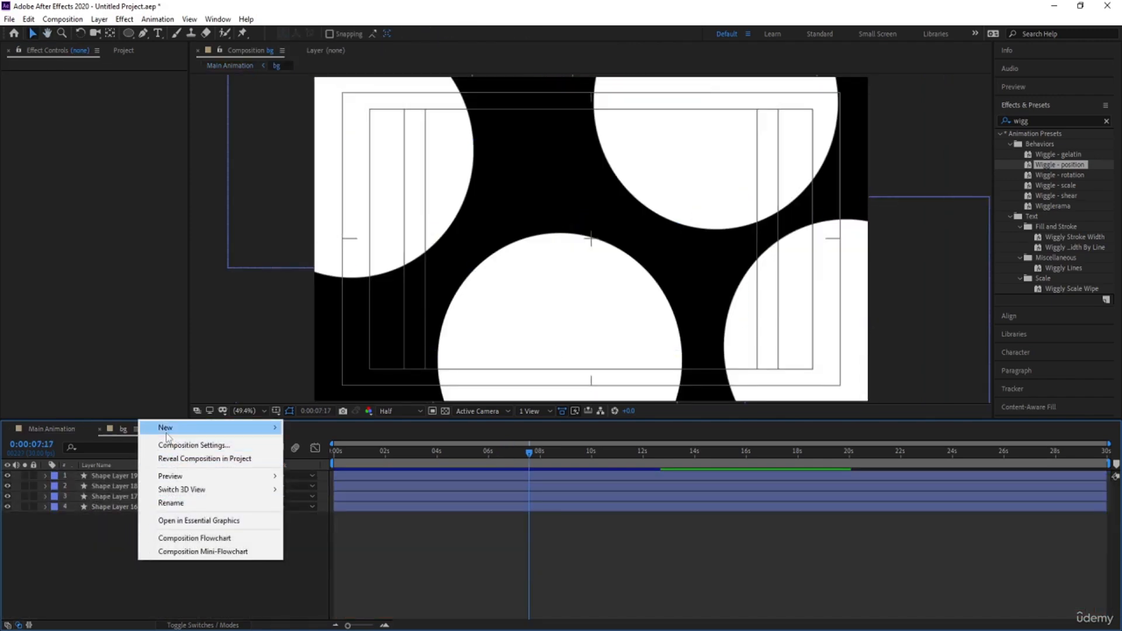
mouse_move(175, 427)
click(315, 498)
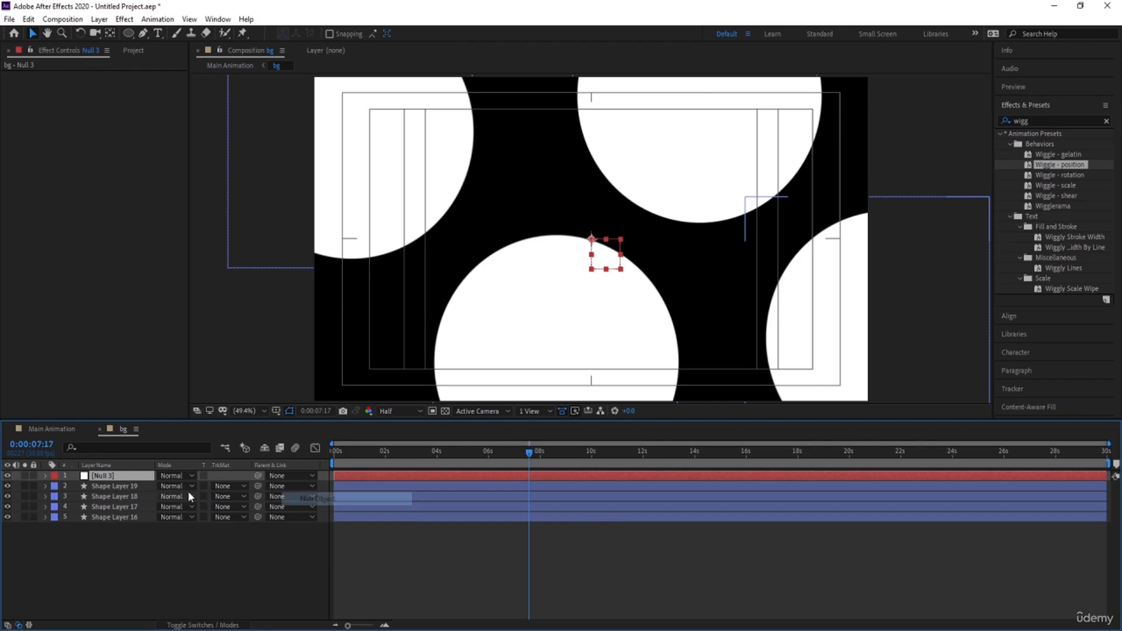
click(122, 496)
click(118, 486)
shift+click(110, 517)
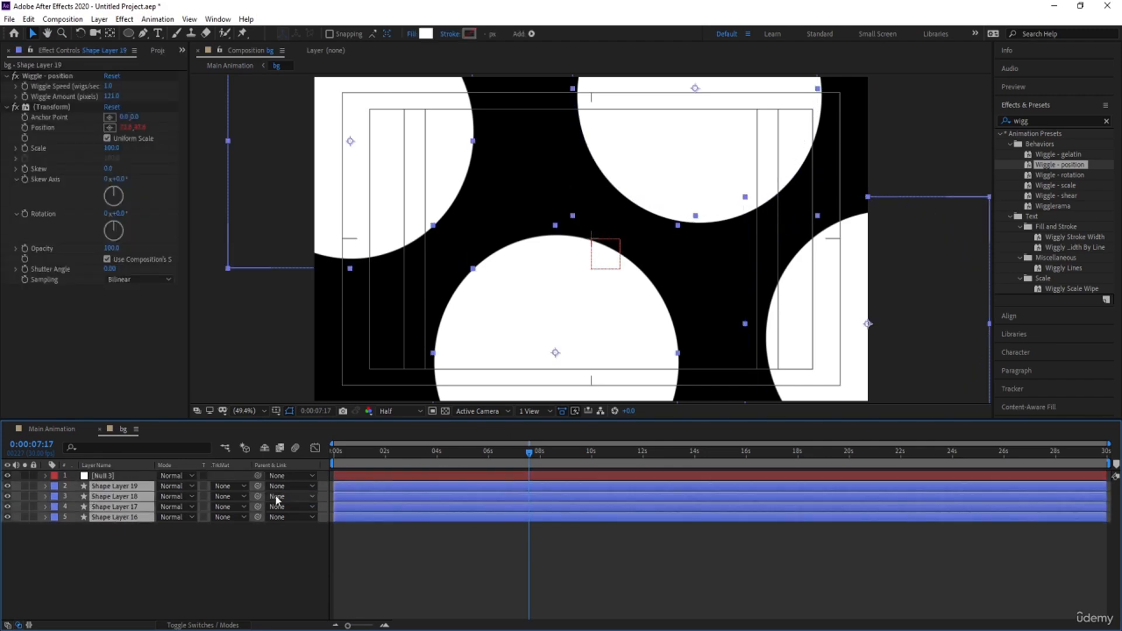
drag(257, 488, 111, 476)
Step: Keyframe the null's rotation from 0° at the start to -47° at 6 seconds
drag(359, 454, 55, 509)
click(101, 478)
key(r)
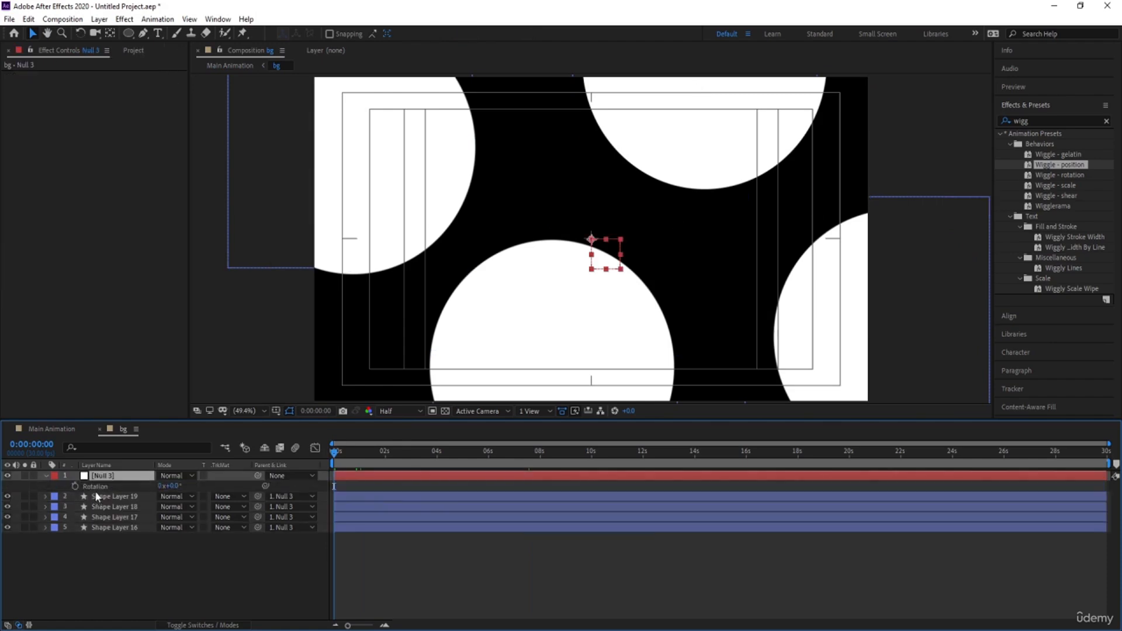
click(75, 486)
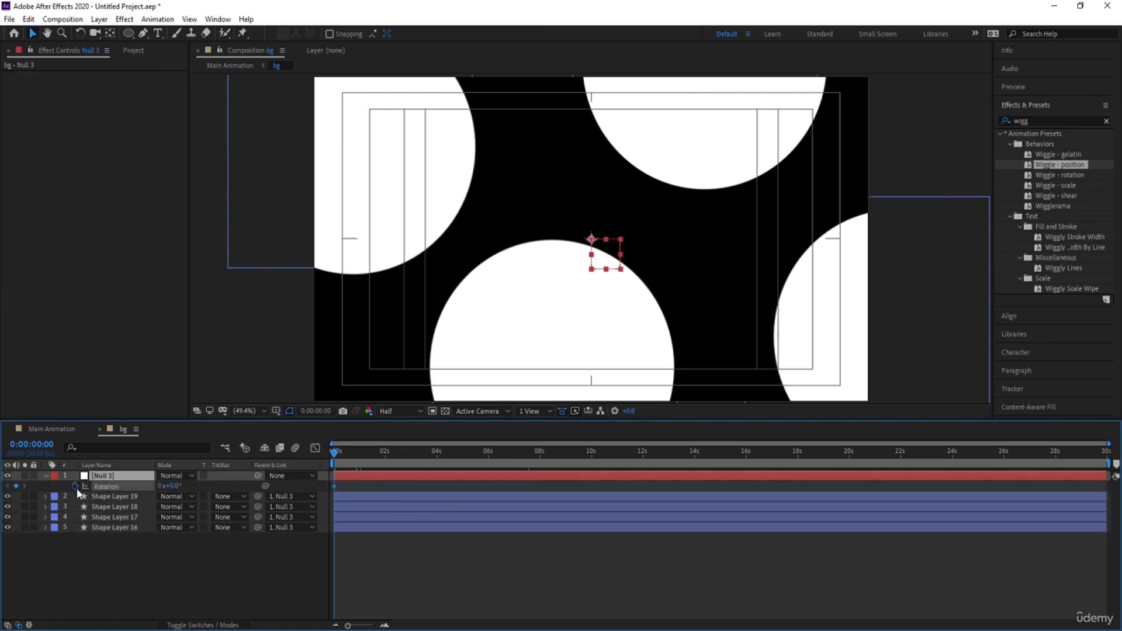
click(488, 451)
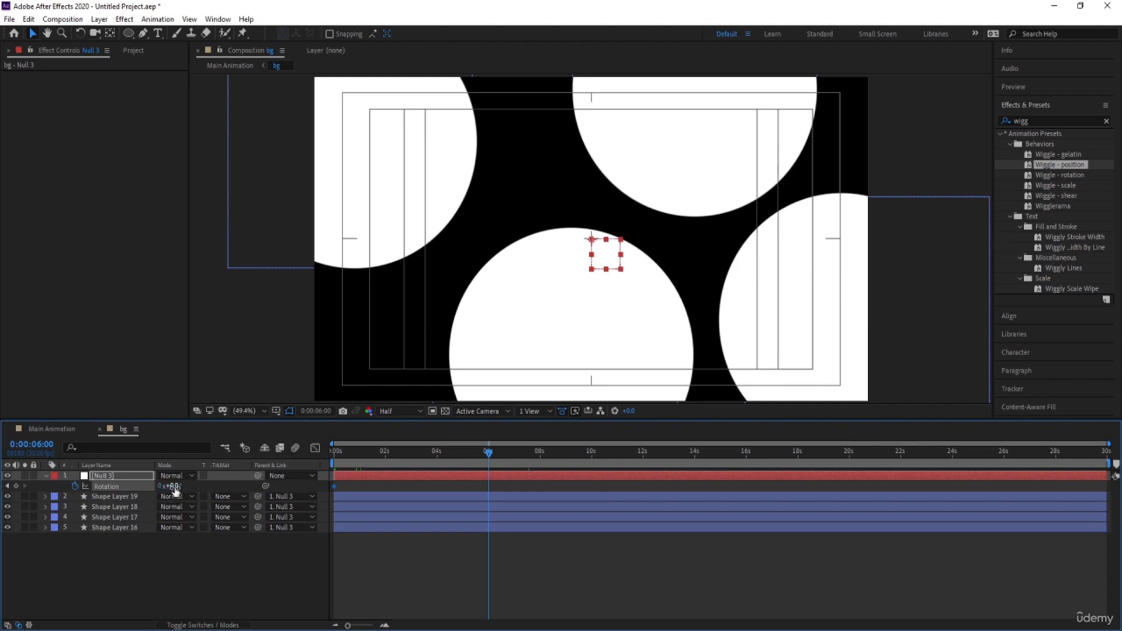
drag(169, 486, 150, 492)
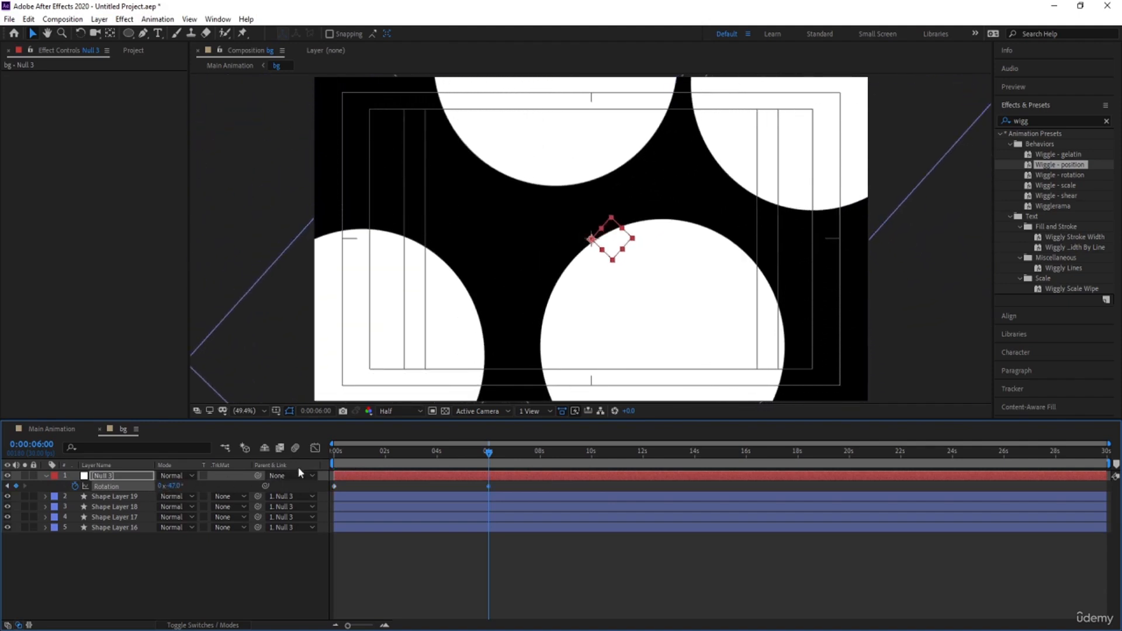
Step: Return to the Main Animation composition and play it from the start with the rotating background circles
key(Home)
click(69, 433)
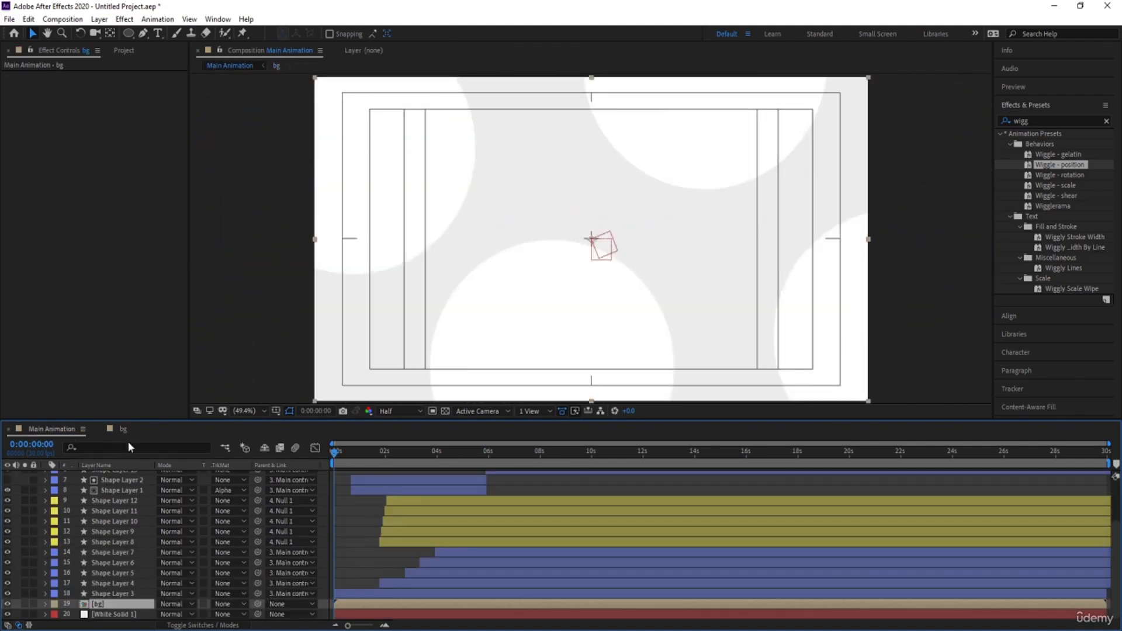
key(space)
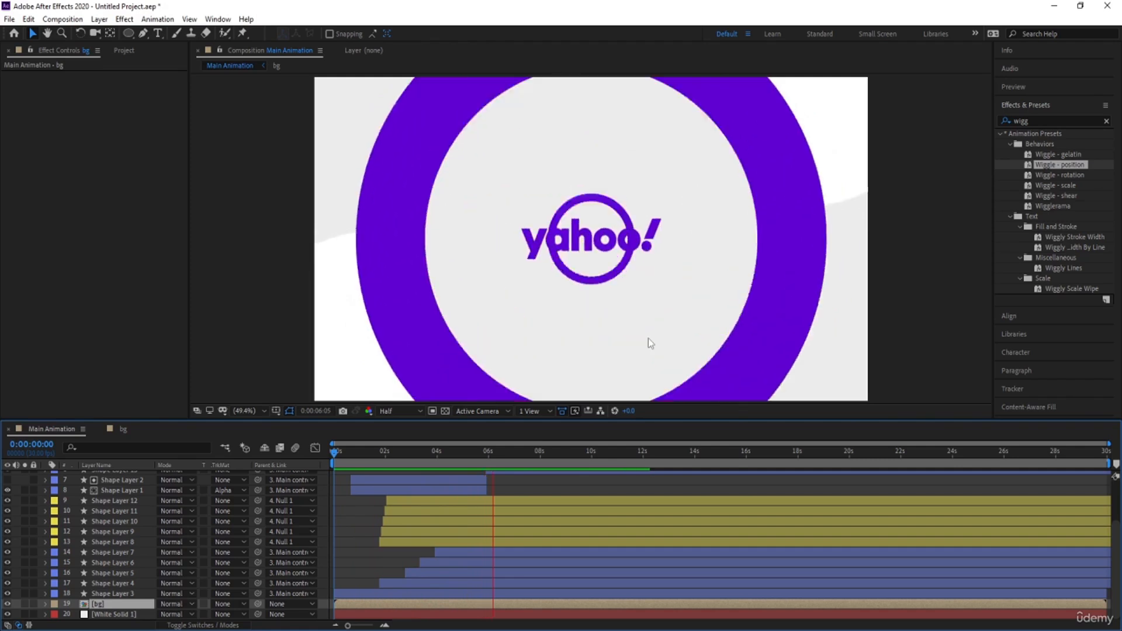
key(space)
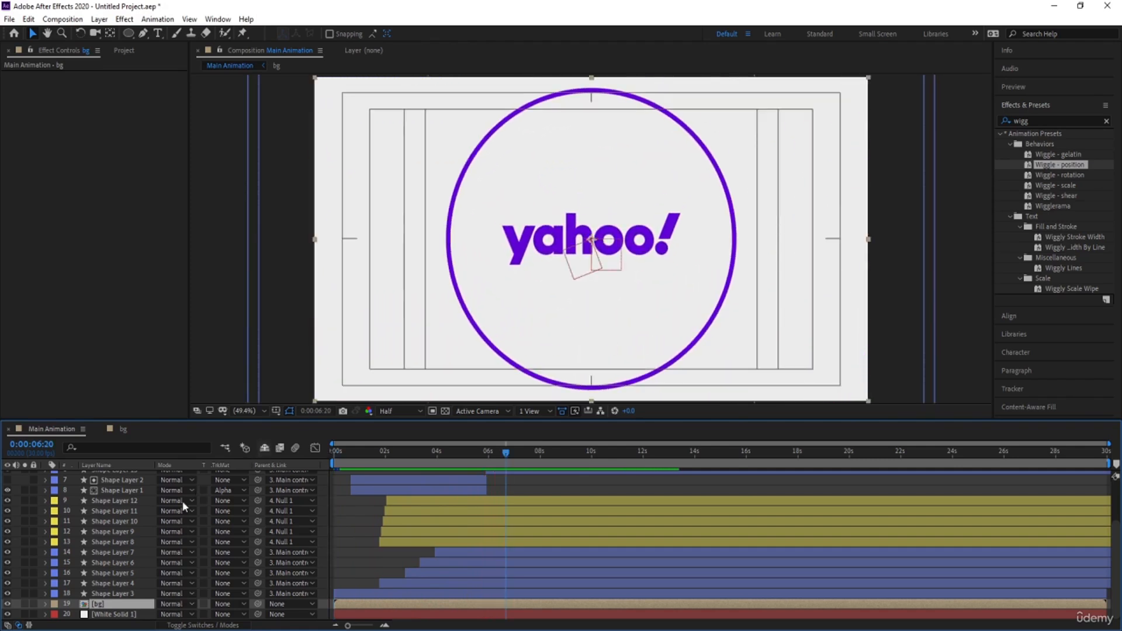
Step: Pre-compose all layers above bg, from Shape Layer 15 through Shape Layer 3, into one composition
click(119, 594)
drag(1118, 549, 1119, 531)
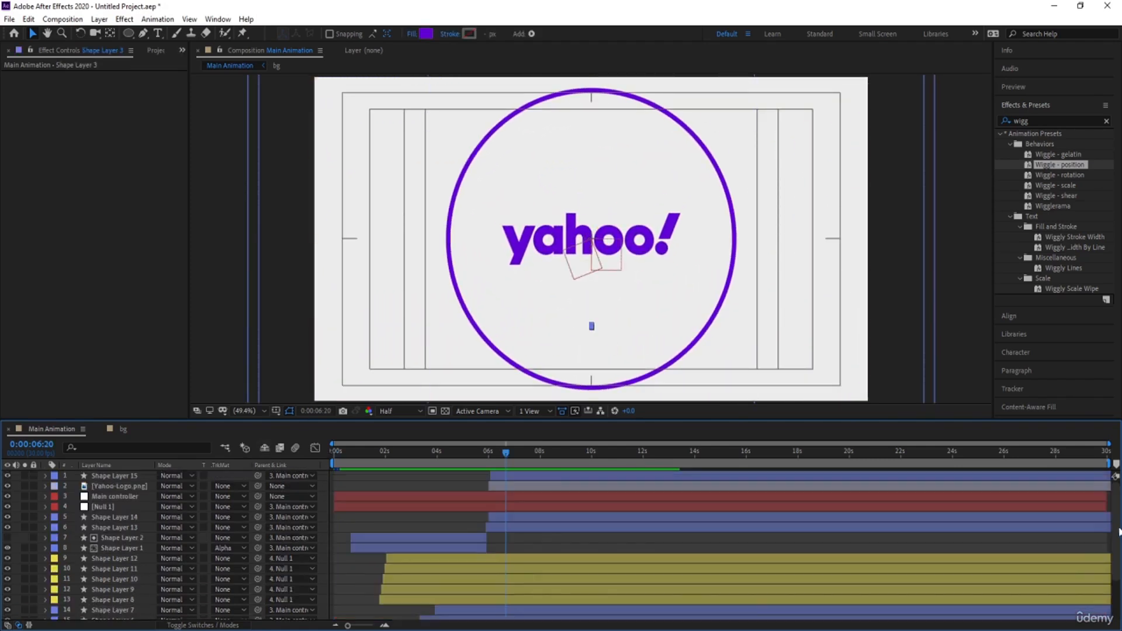
click(127, 470)
key(ctrl+a)
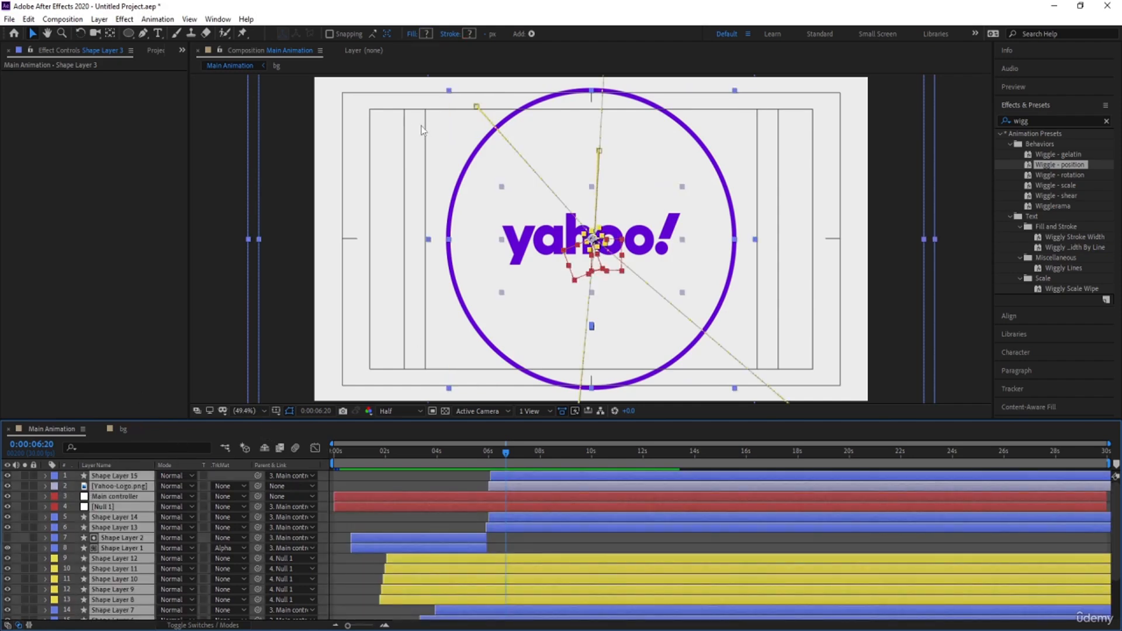
key(ctrl+shift+c)
key(Return)
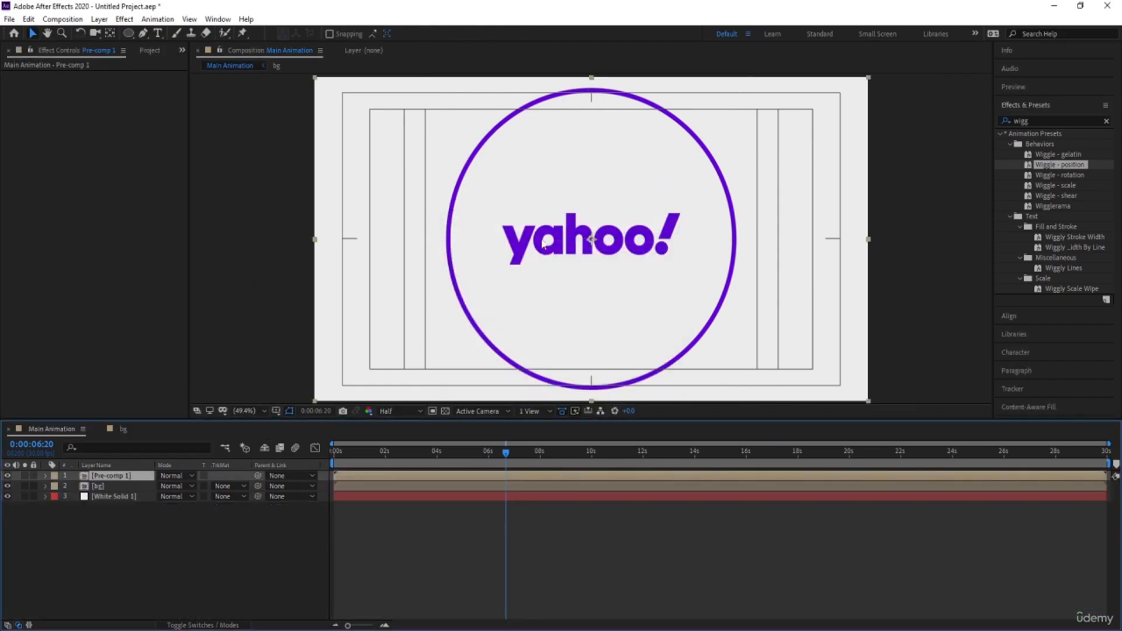
Step: Move to about 0:00:02:27, find the Drop Shadow effect and apply it to the Pre-comp 1 layer
drag(437, 448, 411, 456)
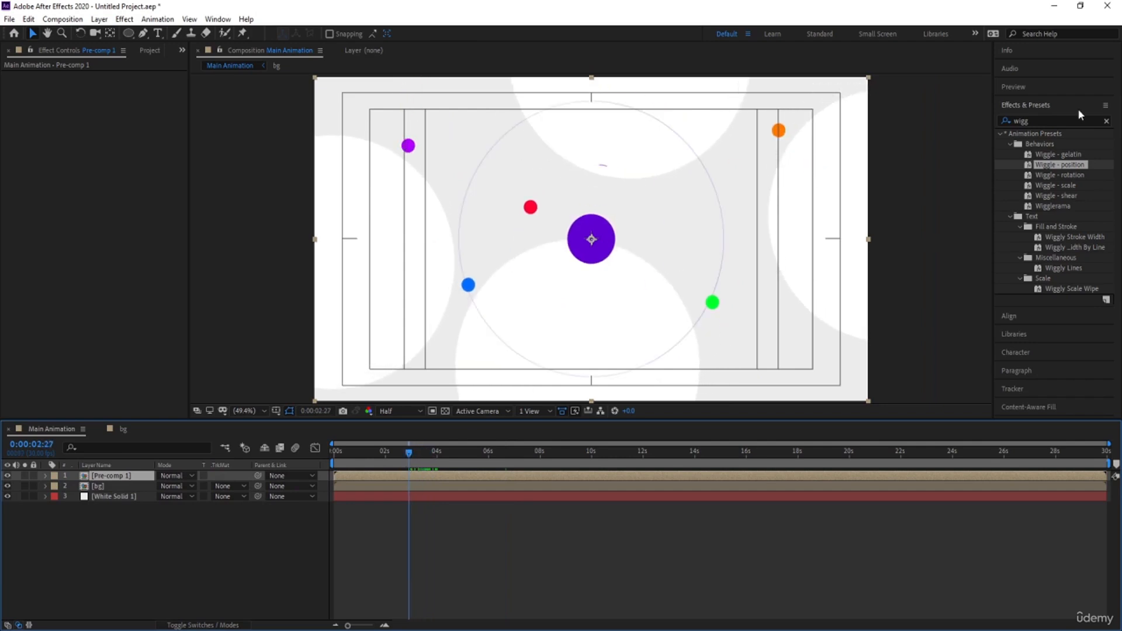
click(1038, 122)
text(drop)
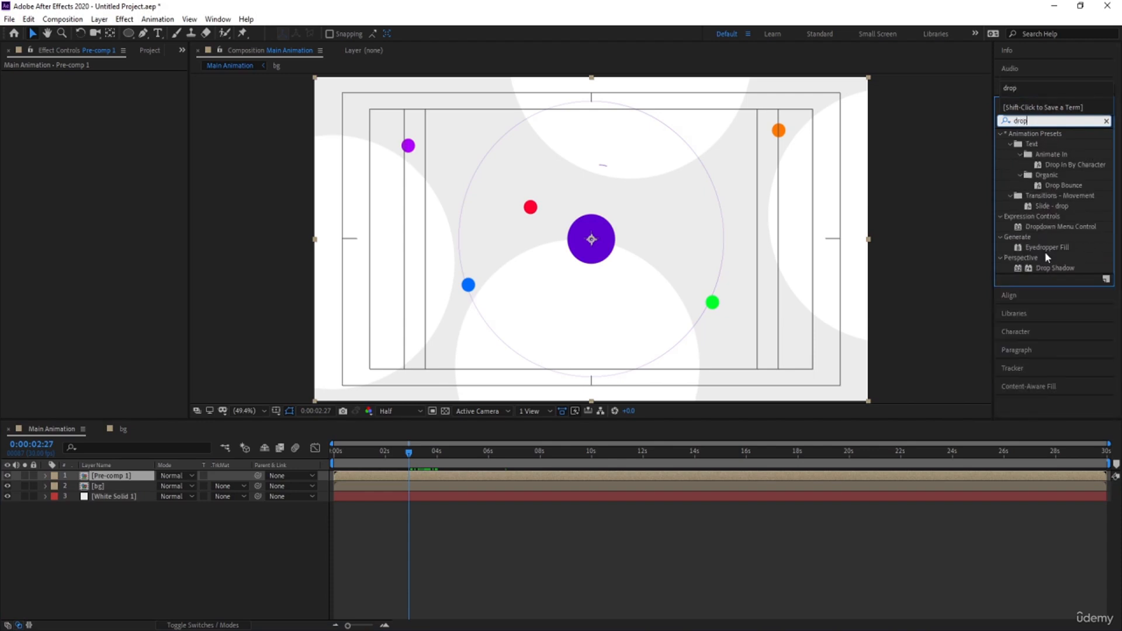
double_click(1049, 267)
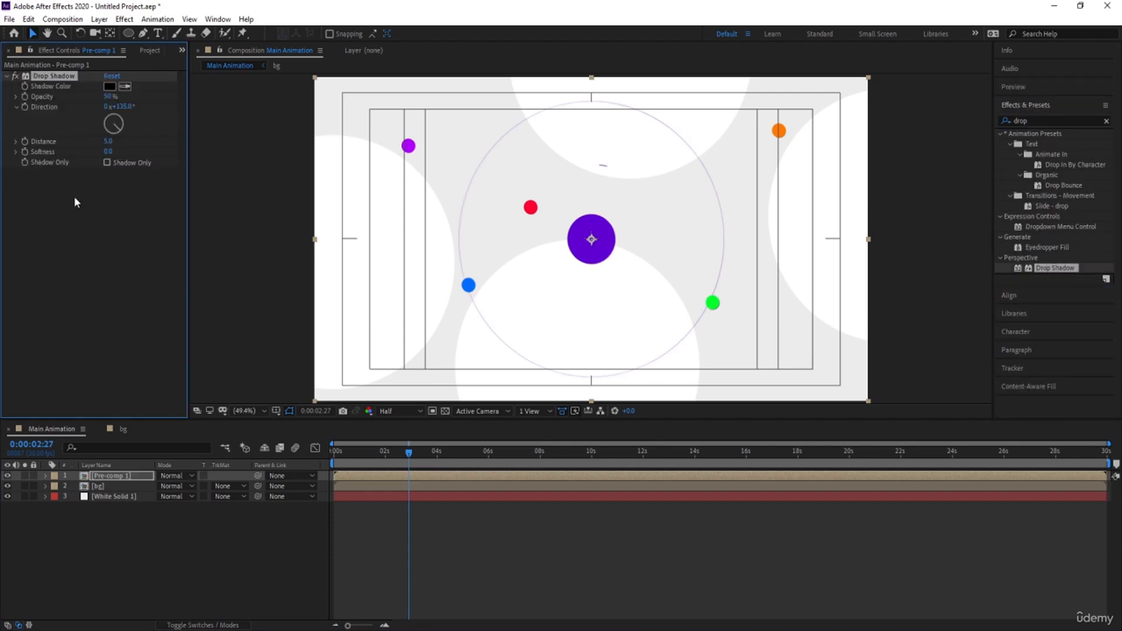
Step: Set the drop shadow's softness to 100 and its distance to 10
click(109, 152)
text(10)
key(Return)
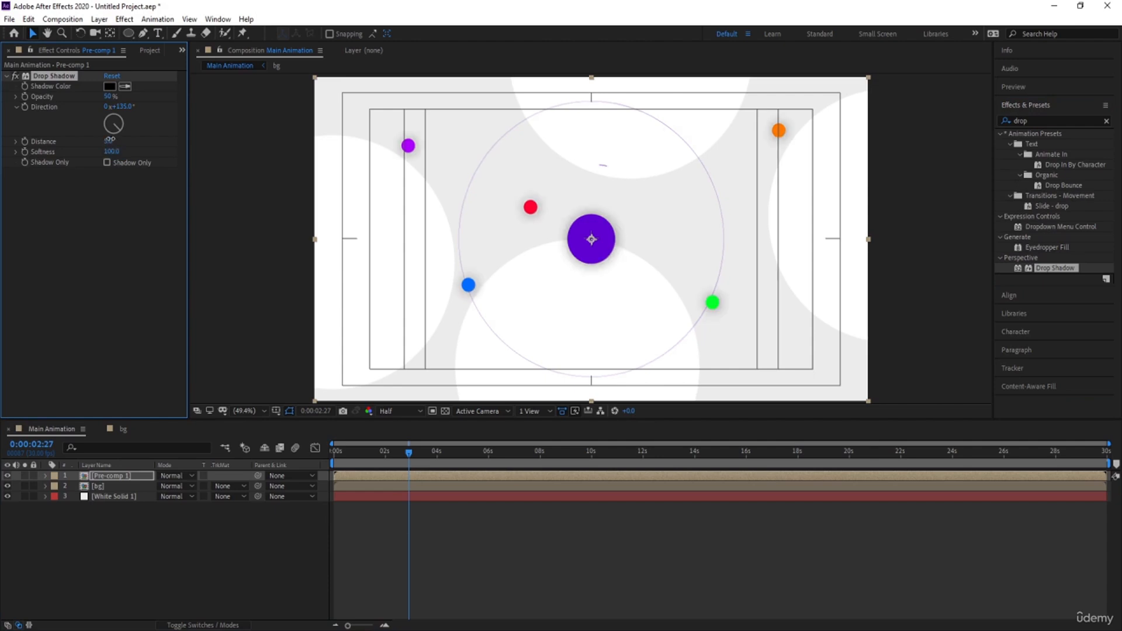
click(109, 141)
text(10)
key(Return)
Step: Sample the central circle's purple for the shadow color and mute it to 583E77
click(111, 87)
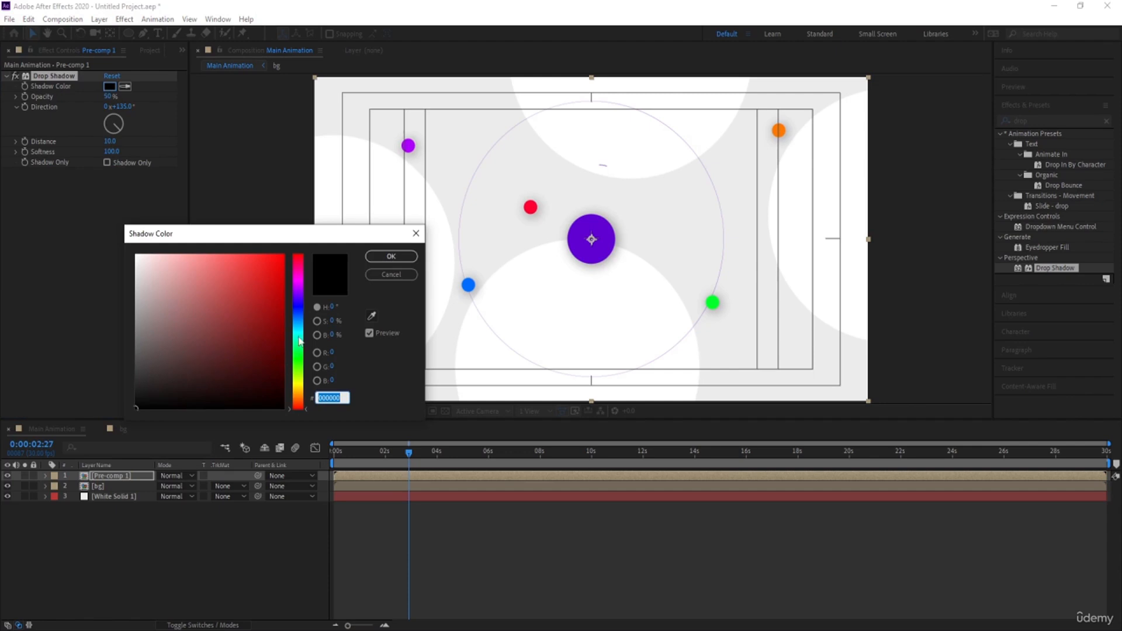
click(371, 315)
click(616, 231)
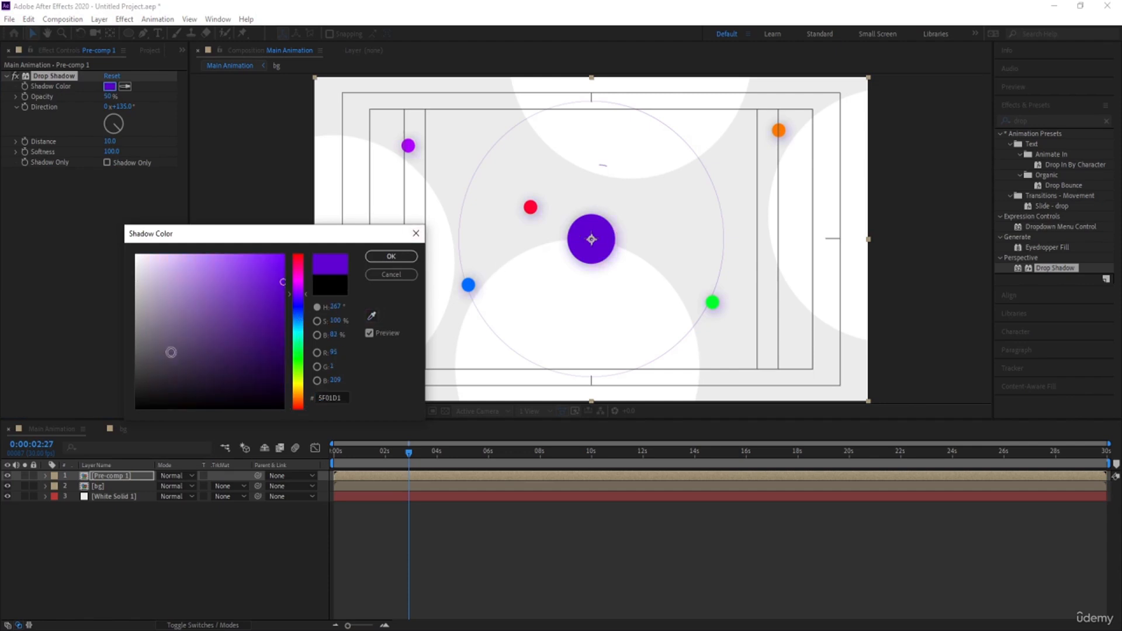
click(206, 336)
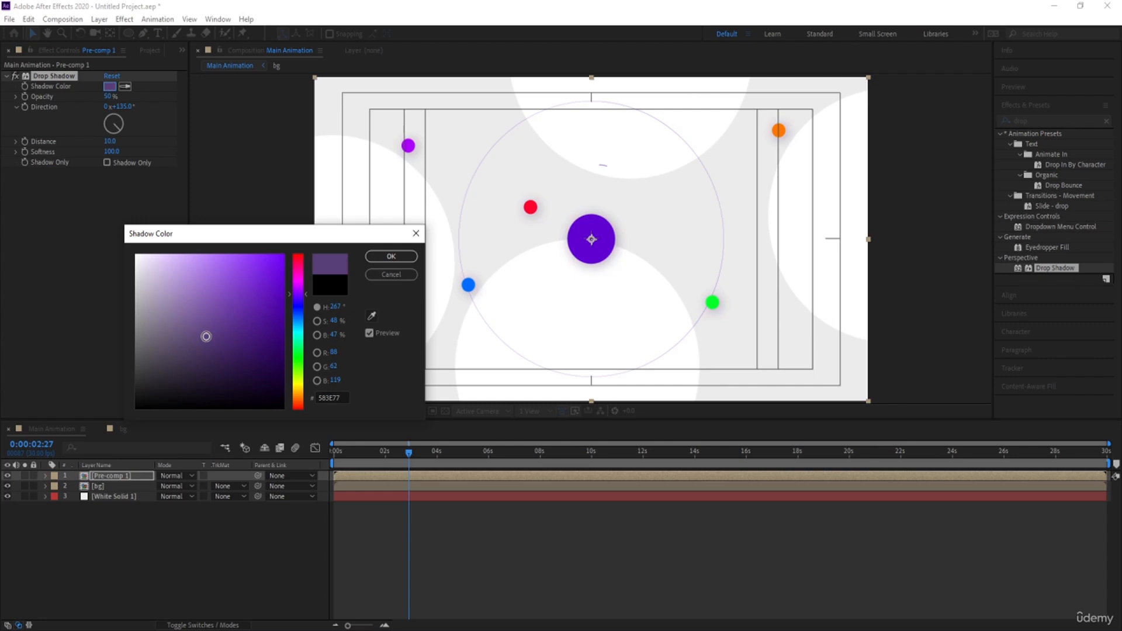
key(Return)
Step: Set the drop shadow's distance to 38 and its opacity to 25%, and preview the animation
click(113, 141)
text(38)
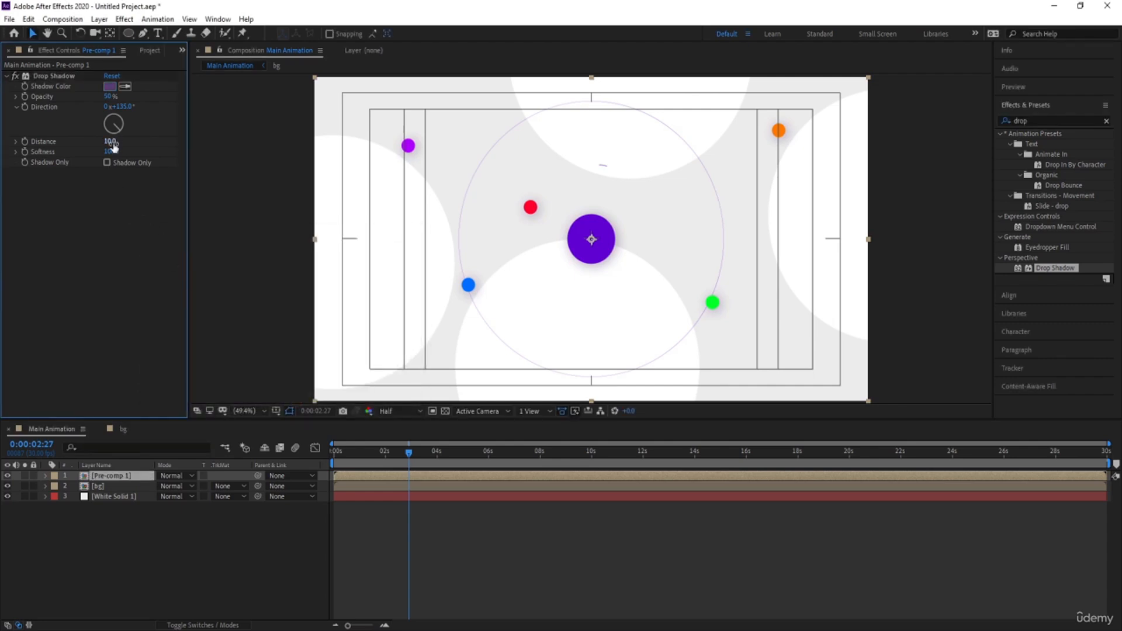
key(Return)
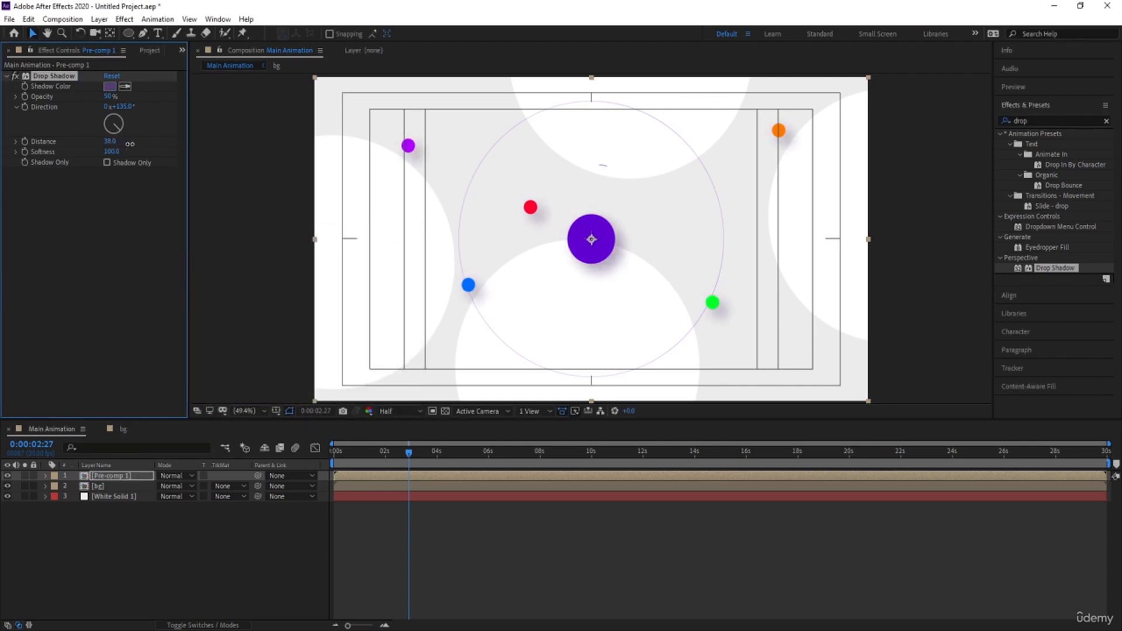
click(110, 97)
text(25)
key(Return)
key(space)
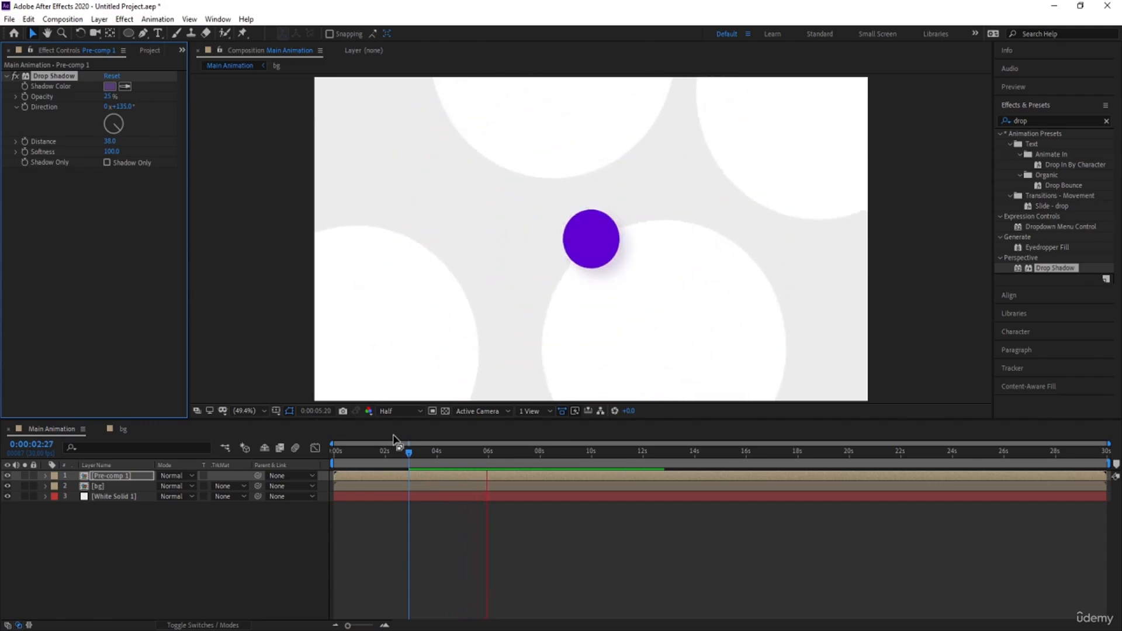
key(space)
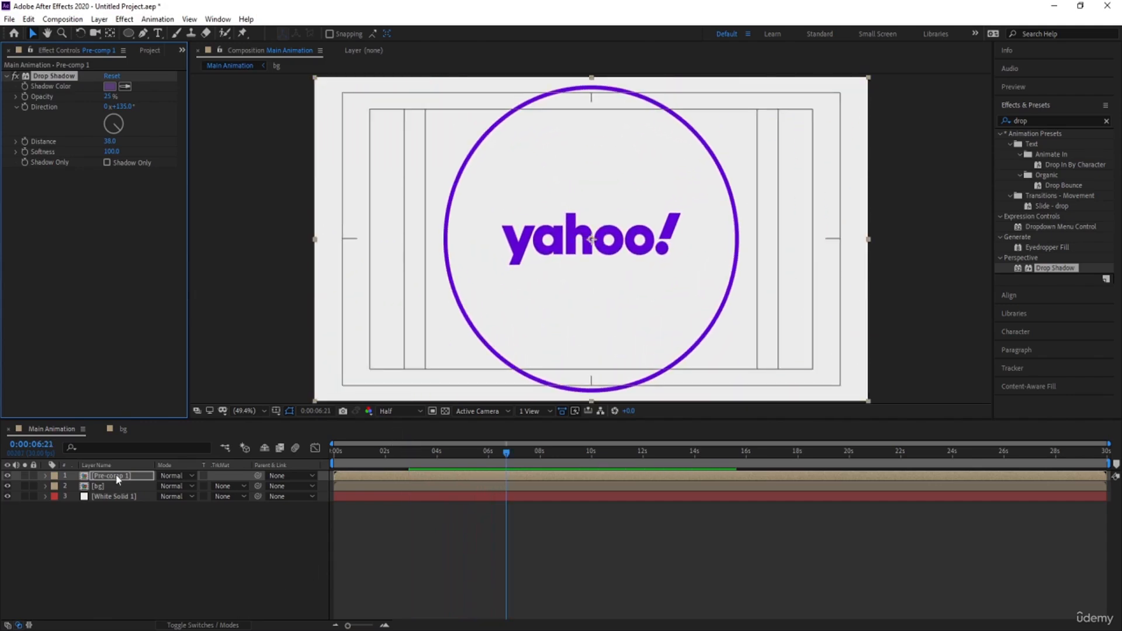
Step: Add a Bevel and Emboss layer style to the Pre-comp 1 layer
right_click(118, 474)
mouse_move(156, 309)
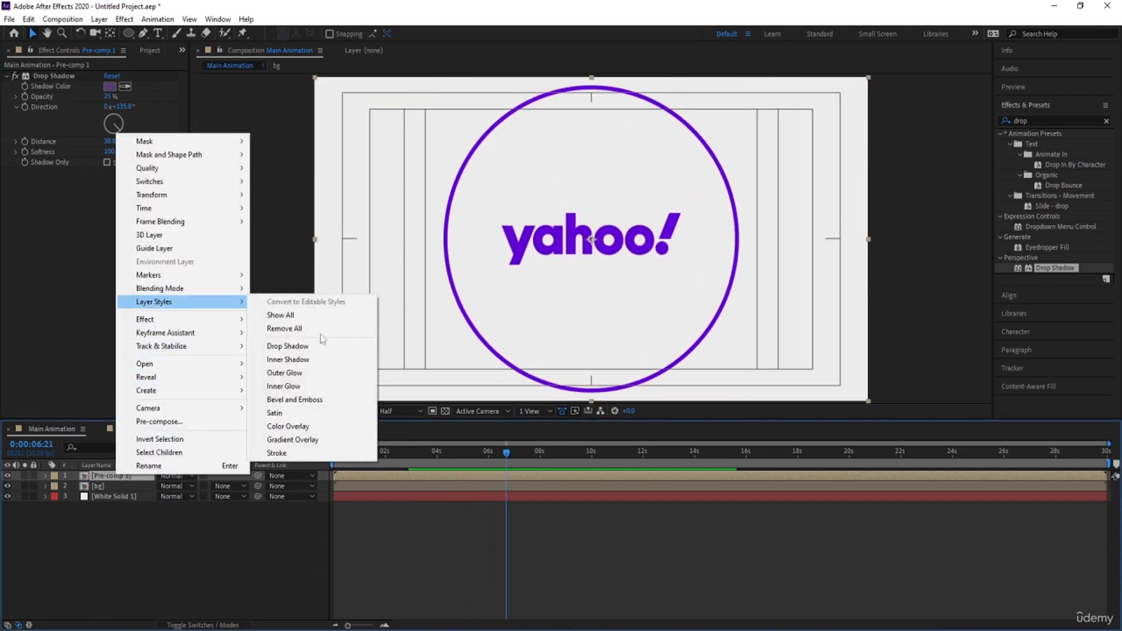
click(309, 399)
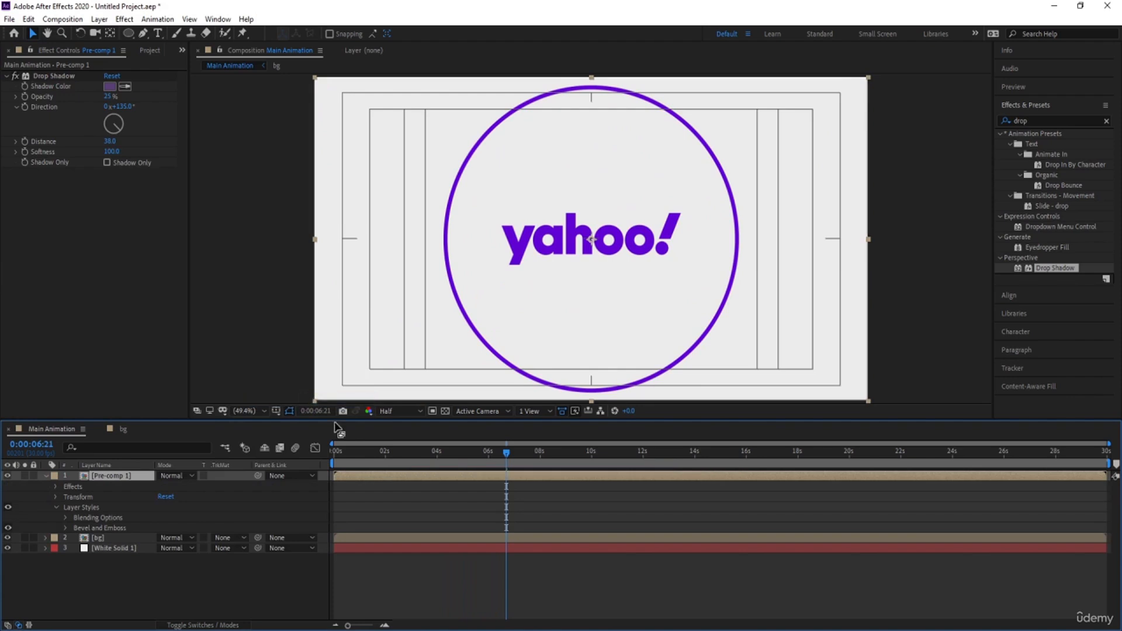
Step: Move to 0:00:04:12 and set the bevel's size to 82 and soften to 16
drag(505, 463, 448, 463)
click(65, 528)
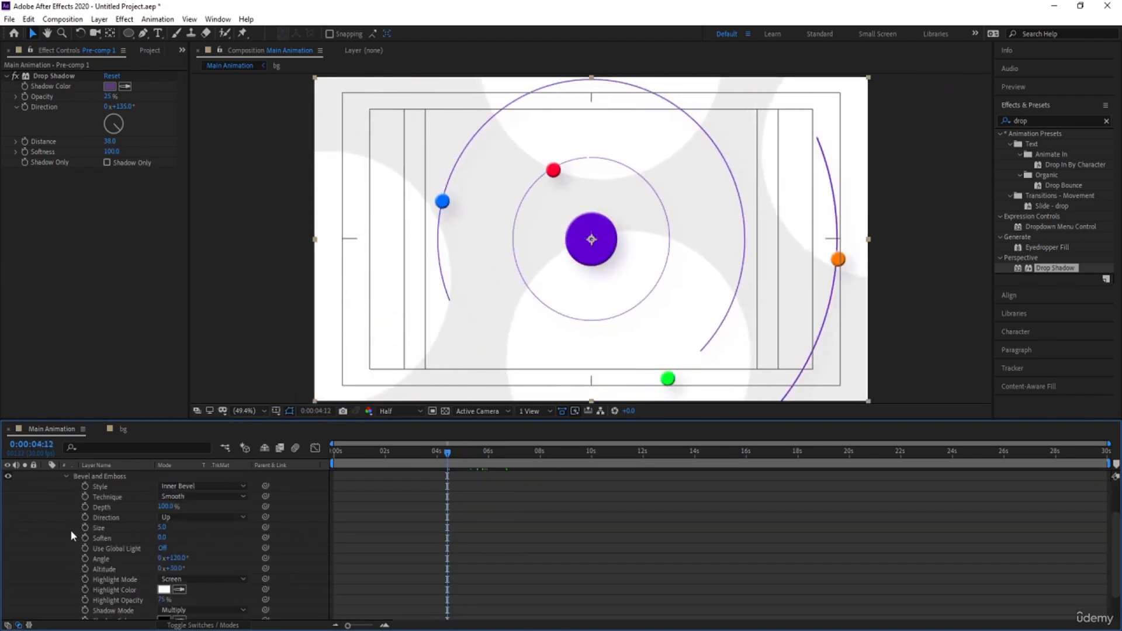
mouse_move(162, 530)
mouse_down()
mouse_move(202, 527)
mouse_move(205, 536)
mouse_up()
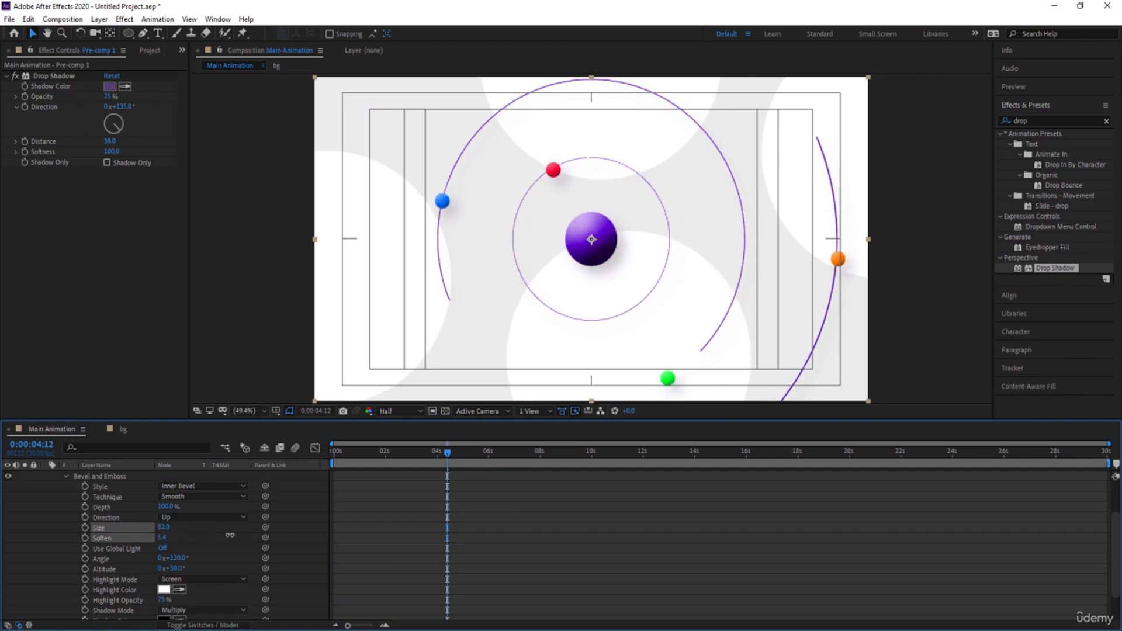
scroll(105, 578, up, 2)
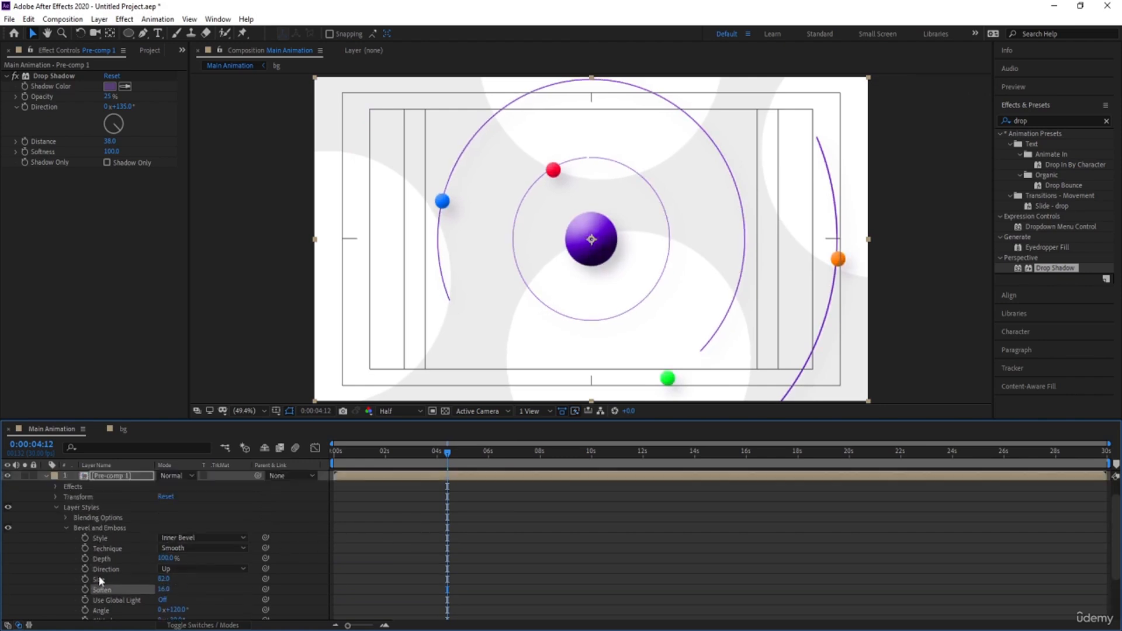
Step: Set the bevel's shadow color to vivid purple 6C00FF and lower its highlight opacity to about 58%
scroll(866, 549, down, 3)
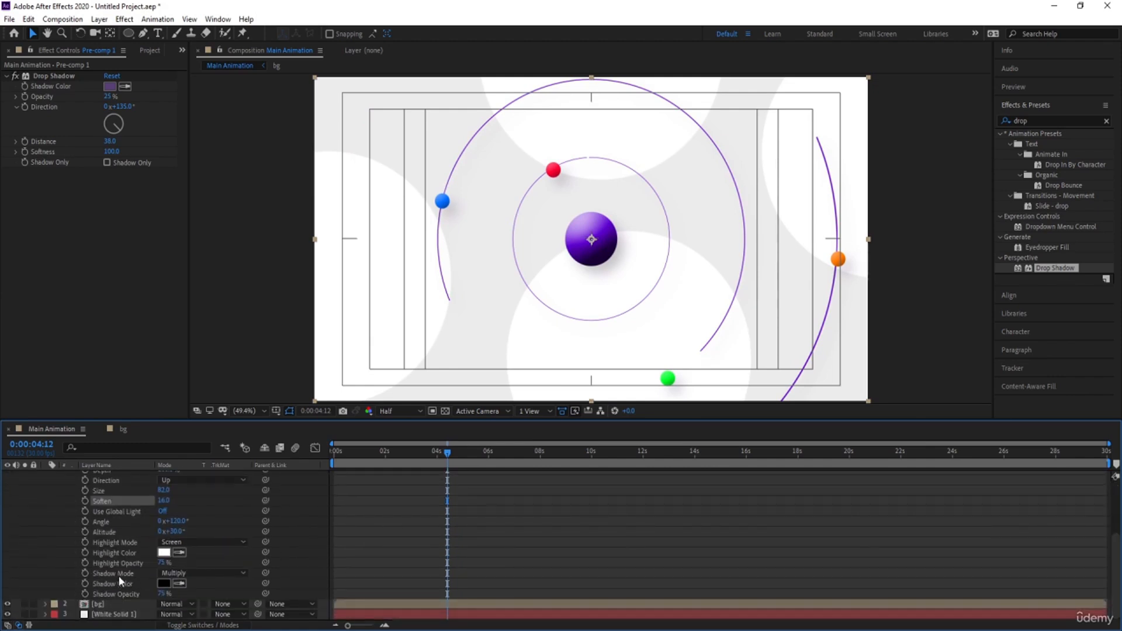
click(128, 574)
click(130, 584)
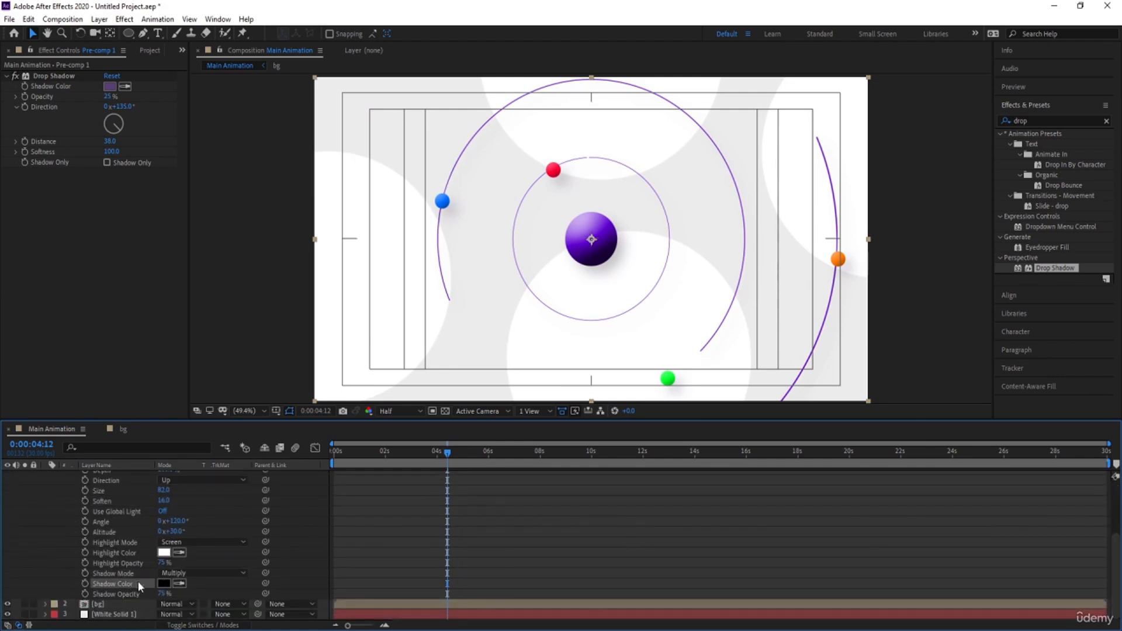
click(164, 584)
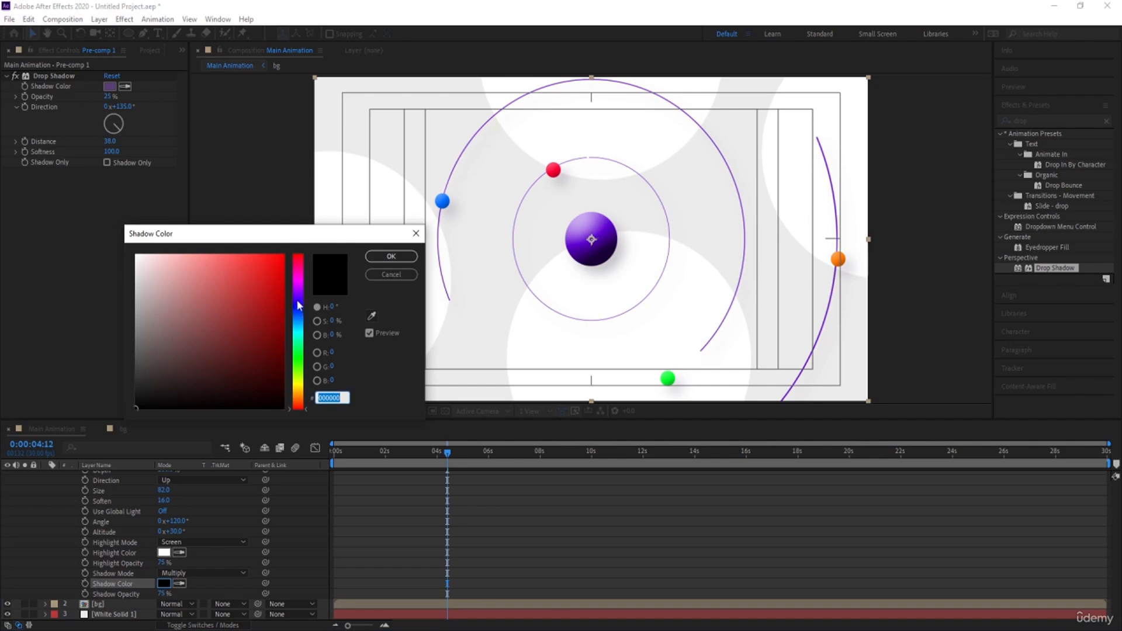
click(297, 296)
drag(242, 315, 283, 245)
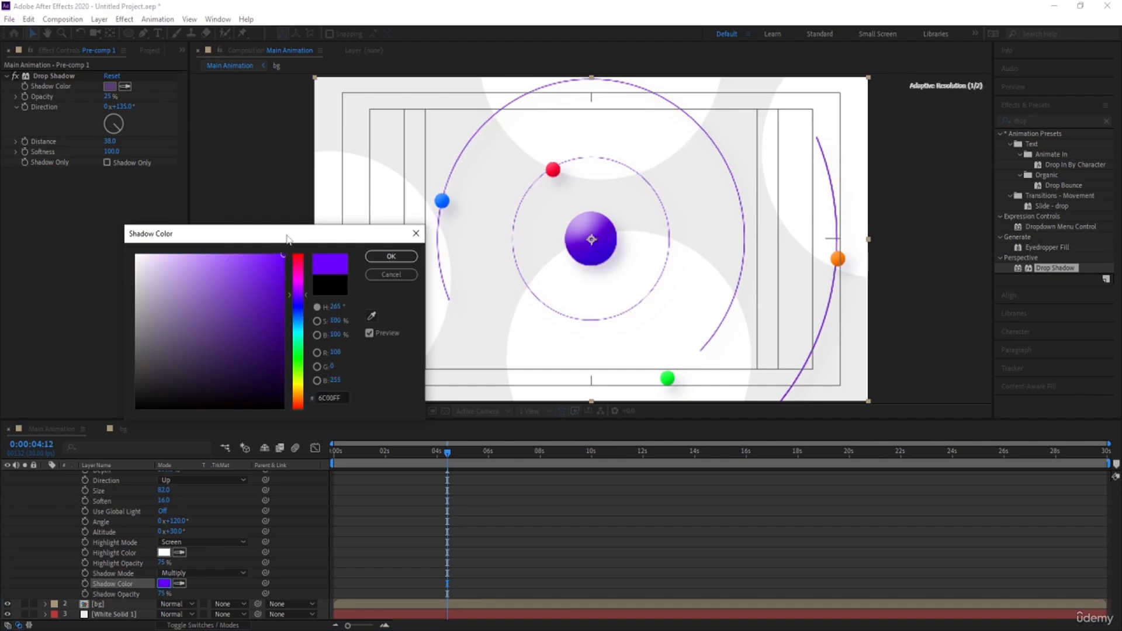
click(375, 260)
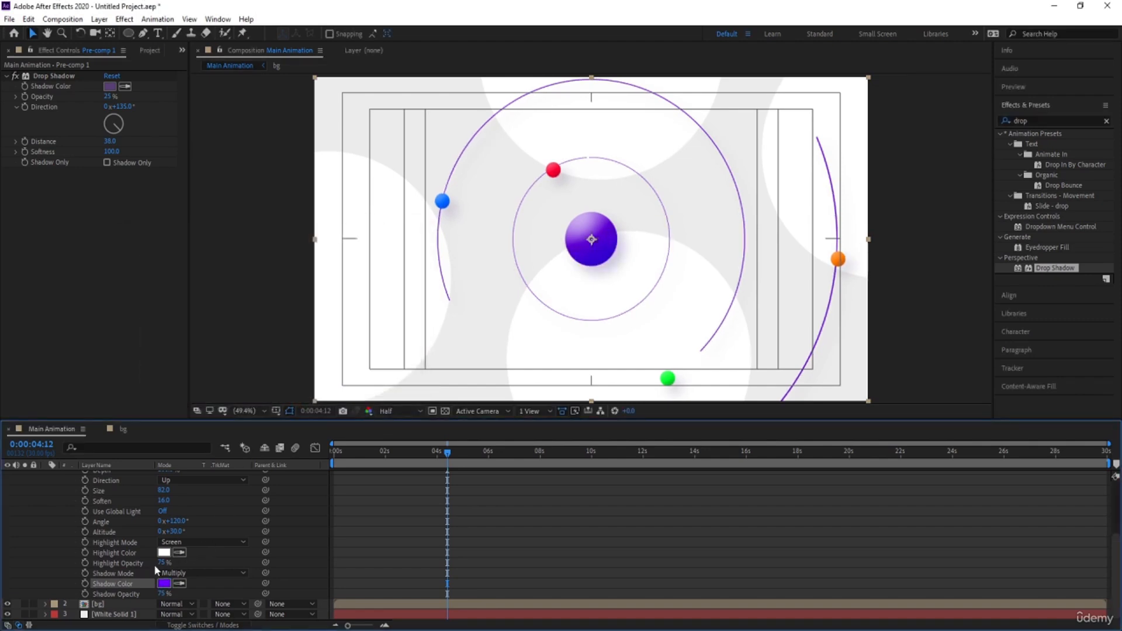
drag(161, 564, 153, 568)
click(426, 511)
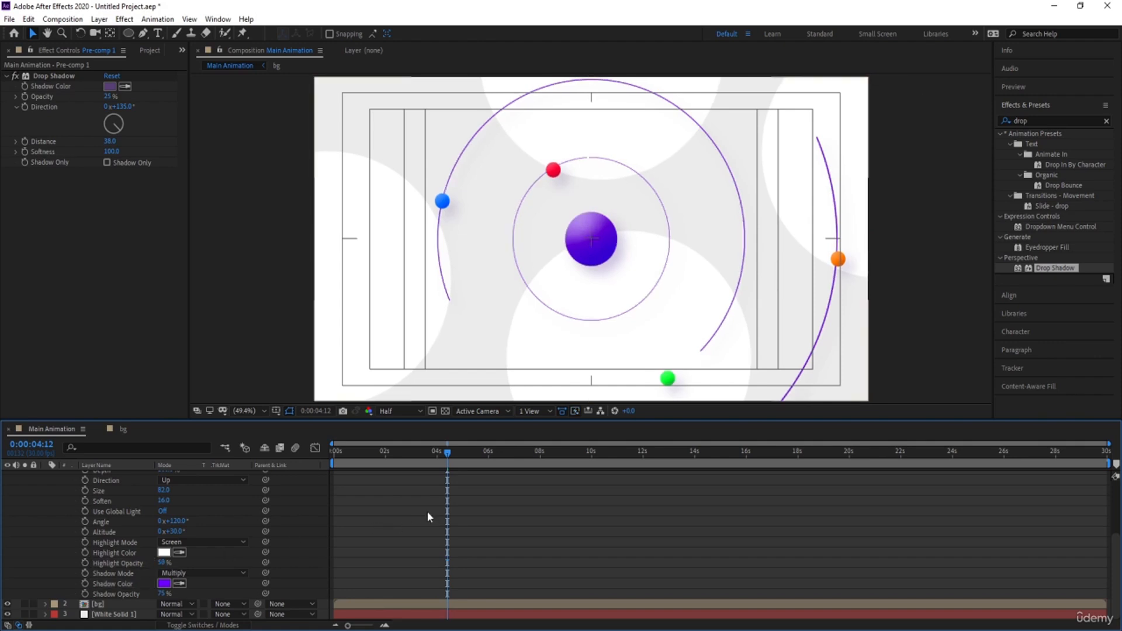
Step: Preview the logo reveal from 0:00:04:12 and park the playhead at 0:00:06:21
key(space)
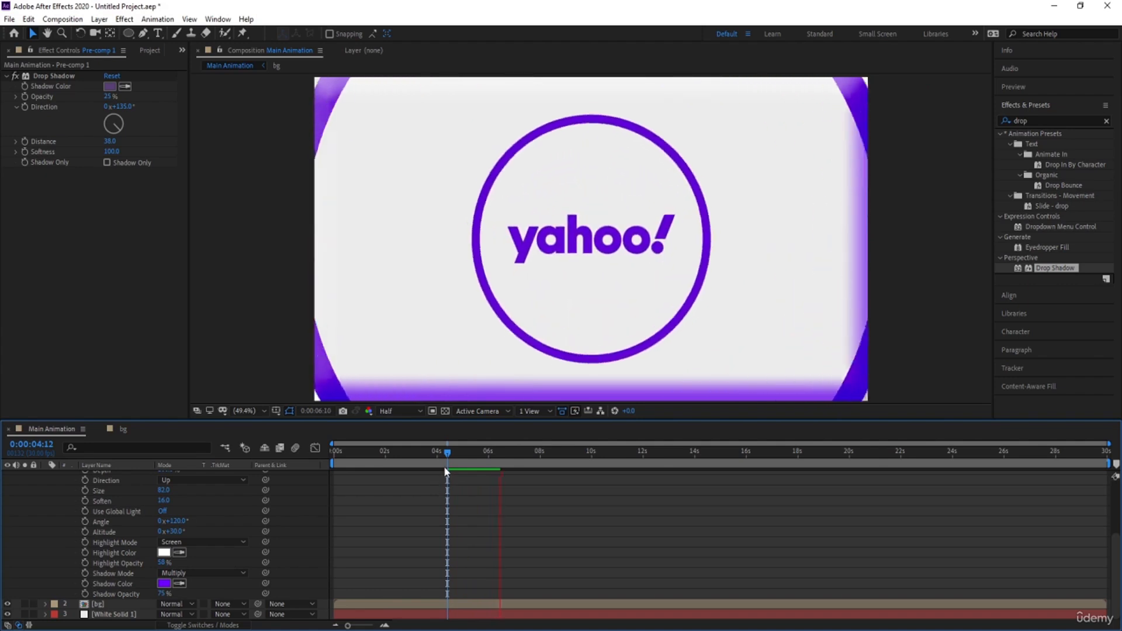
key(space)
drag(490, 453, 506, 454)
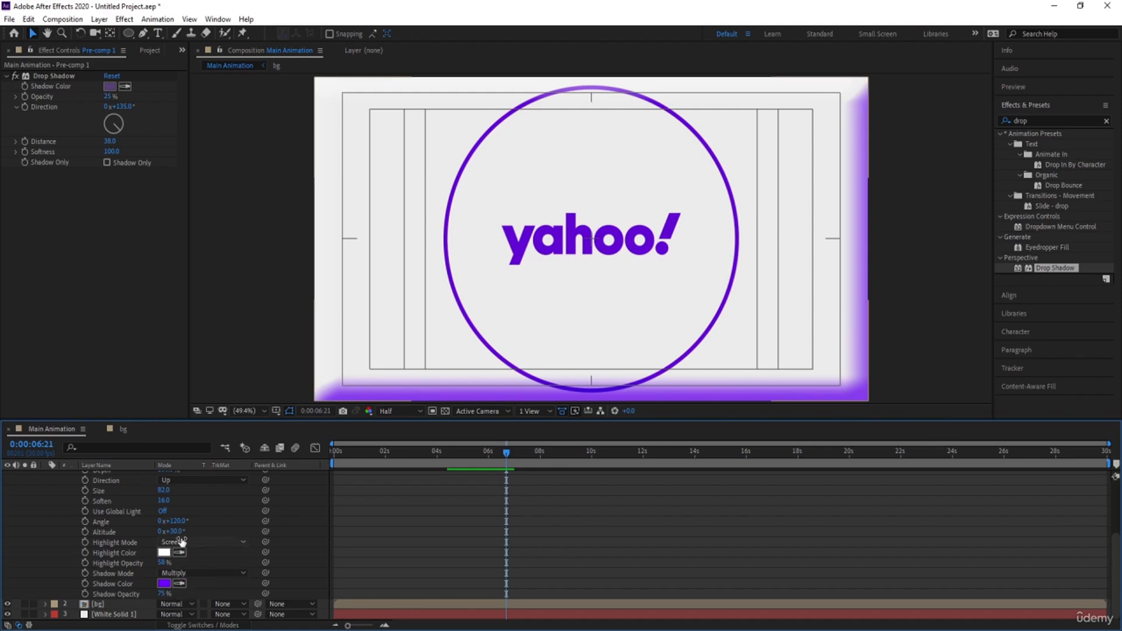
Step: Try a bevel altitude of 91° and undo it, and set the bevel's shadow opacity to 0%
drag(174, 532, 205, 527)
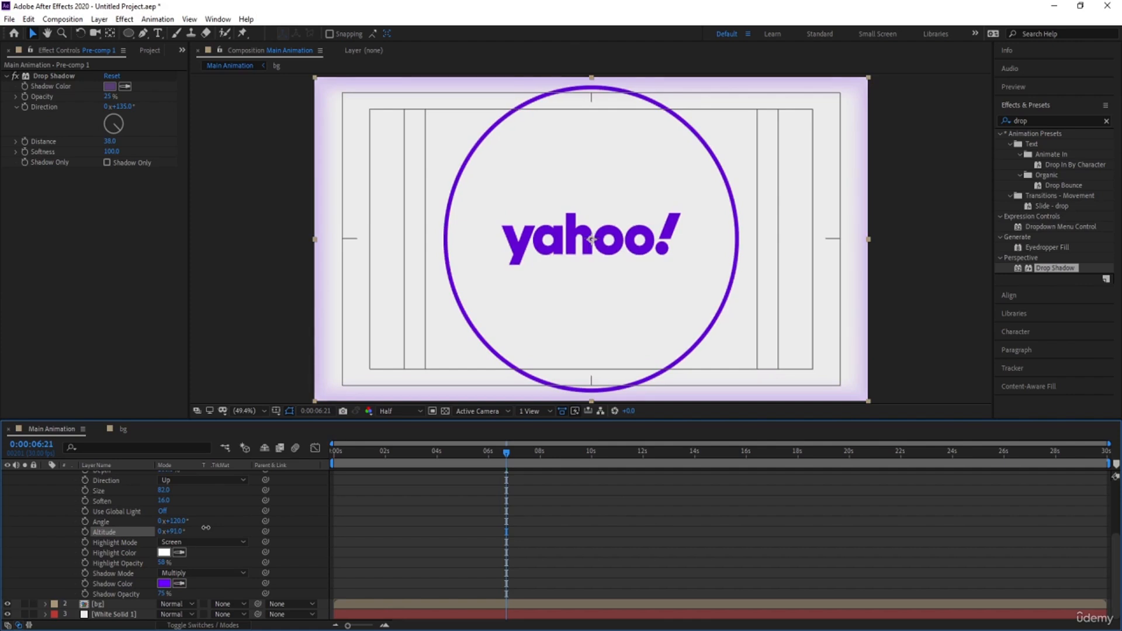
key(ctrl+z)
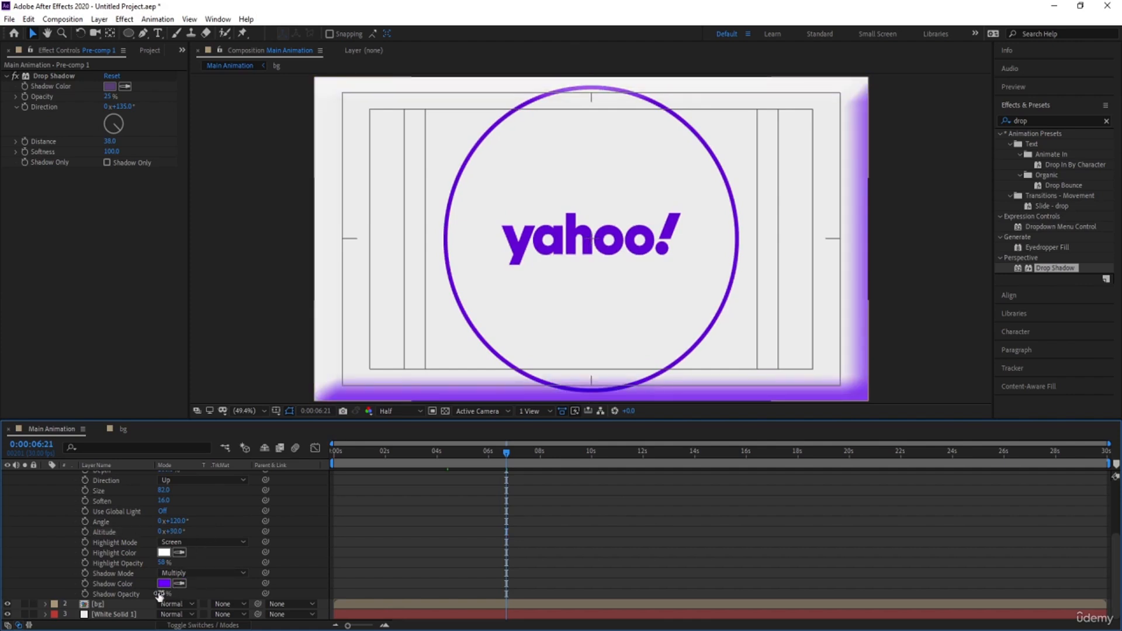
drag(161, 594, 37, 594)
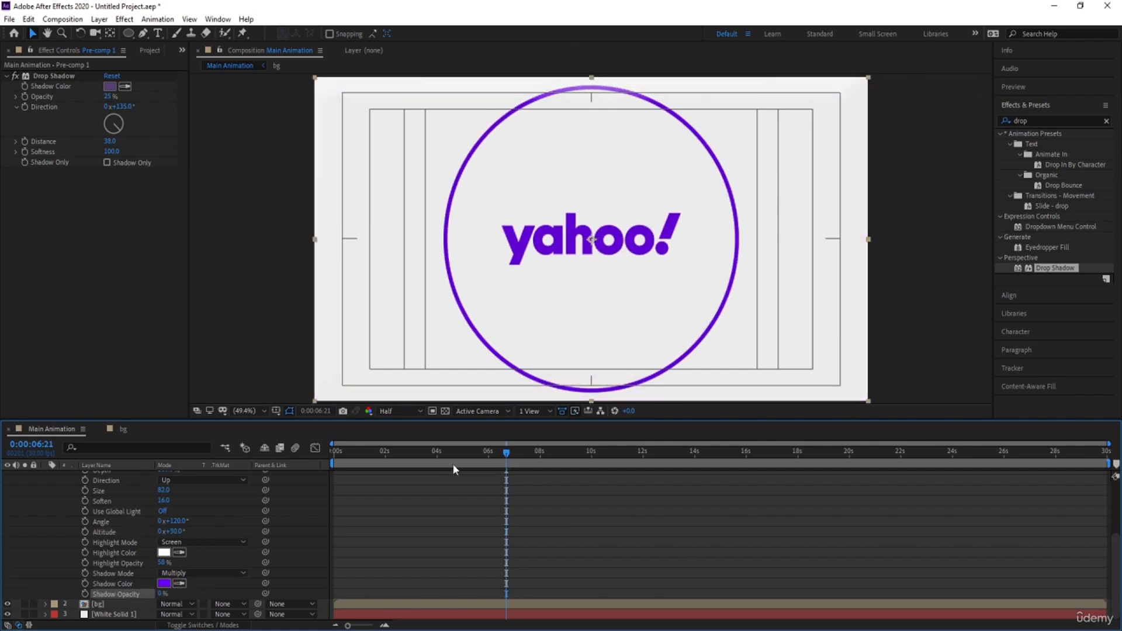
Step: Preview the whole animation from 0:00:00:00 through the logo reveal, and collapse the expanded layer properties in the timeline
drag(470, 464, 319, 476)
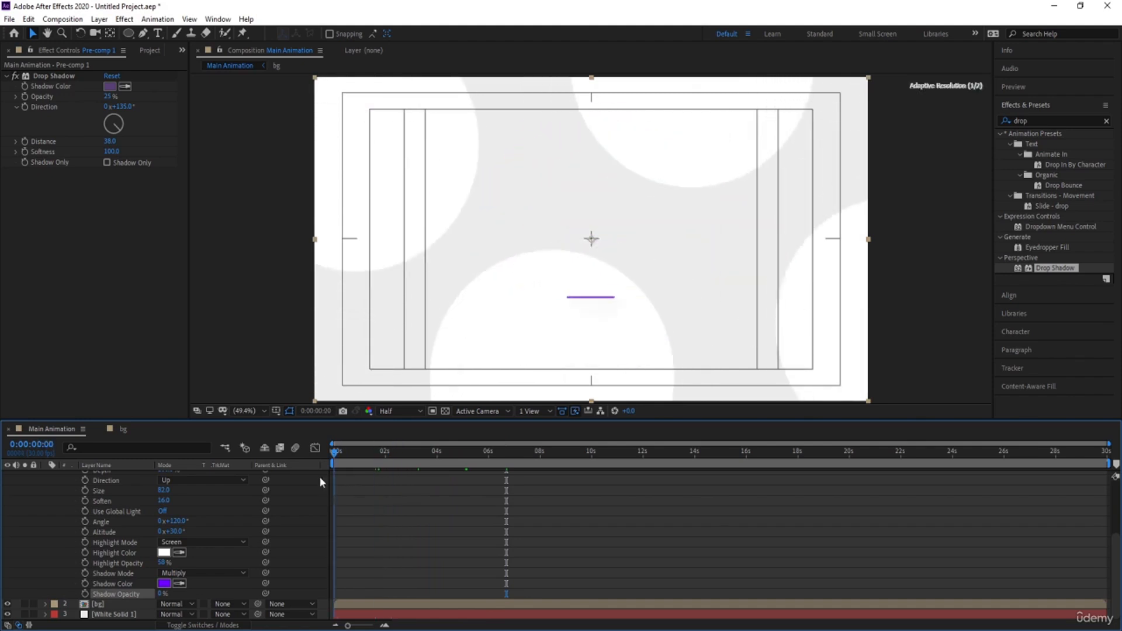
key(space)
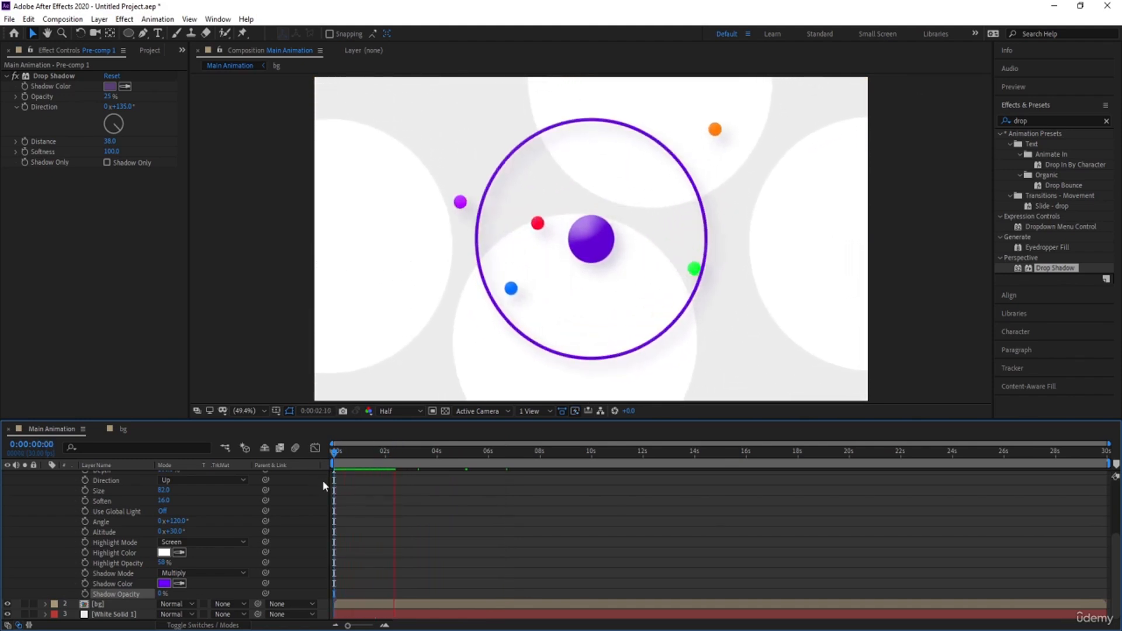
key(space)
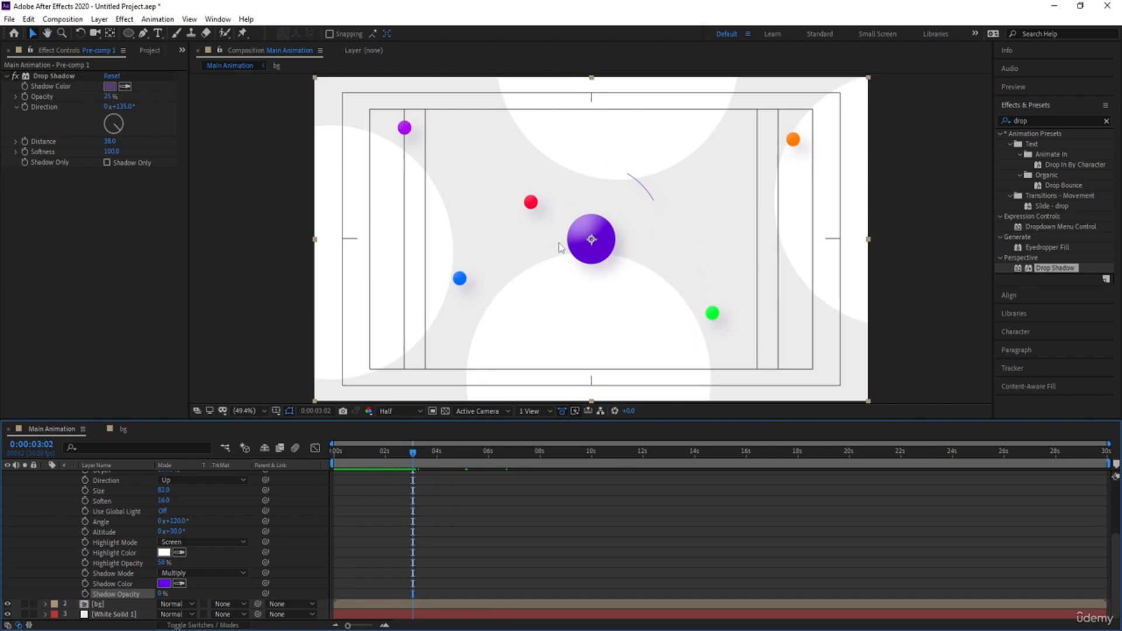
key(space)
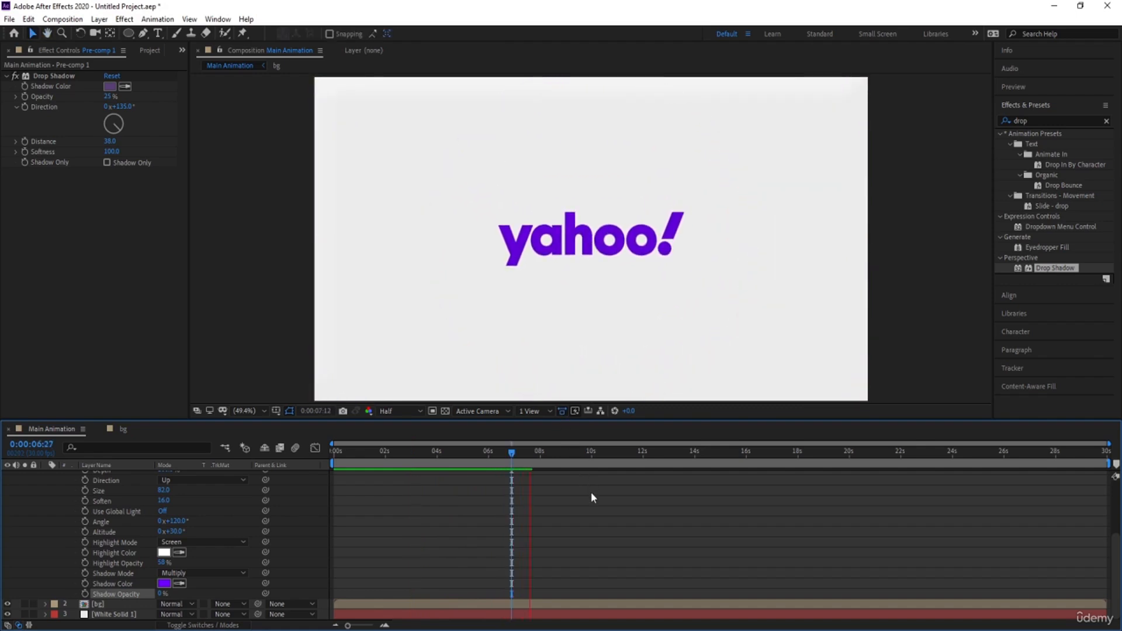
key(space)
key(space)
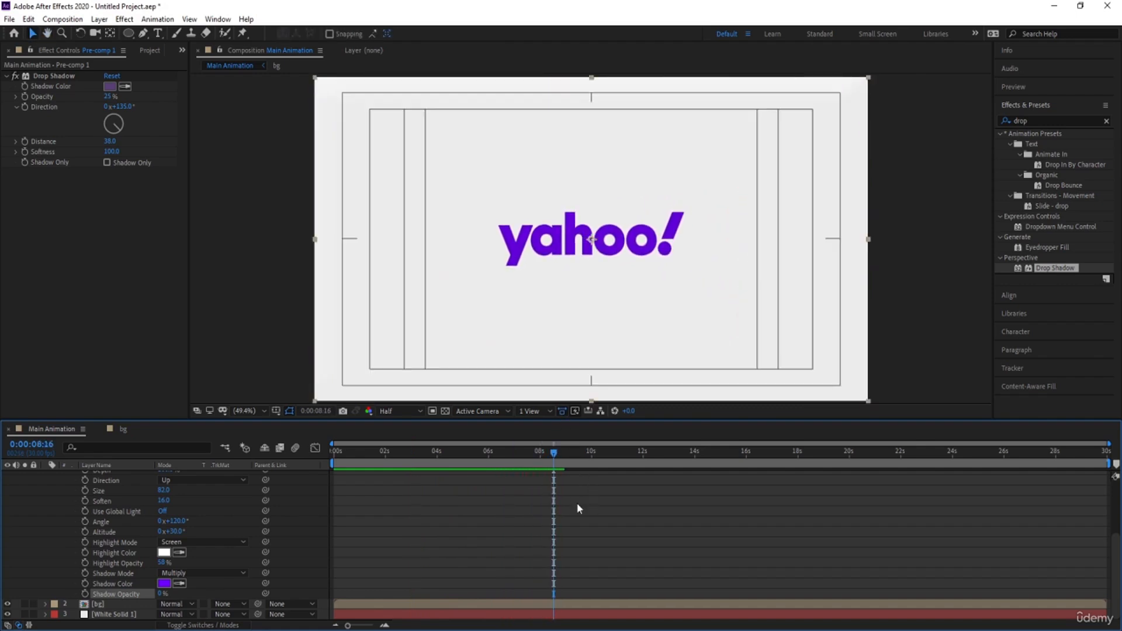
click(577, 508)
key(u)
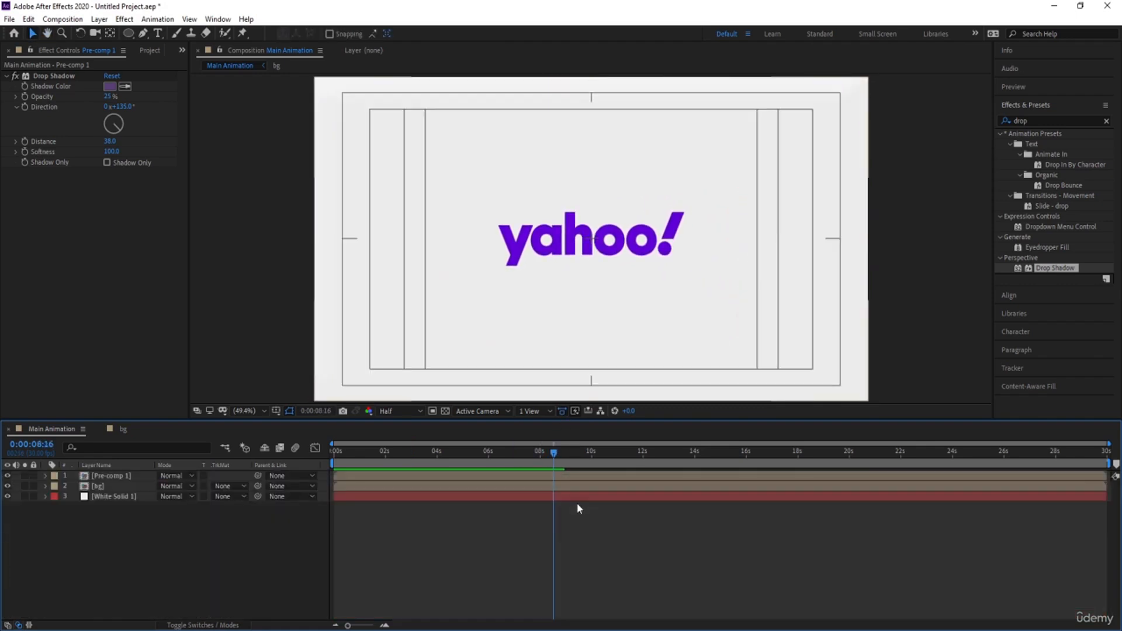